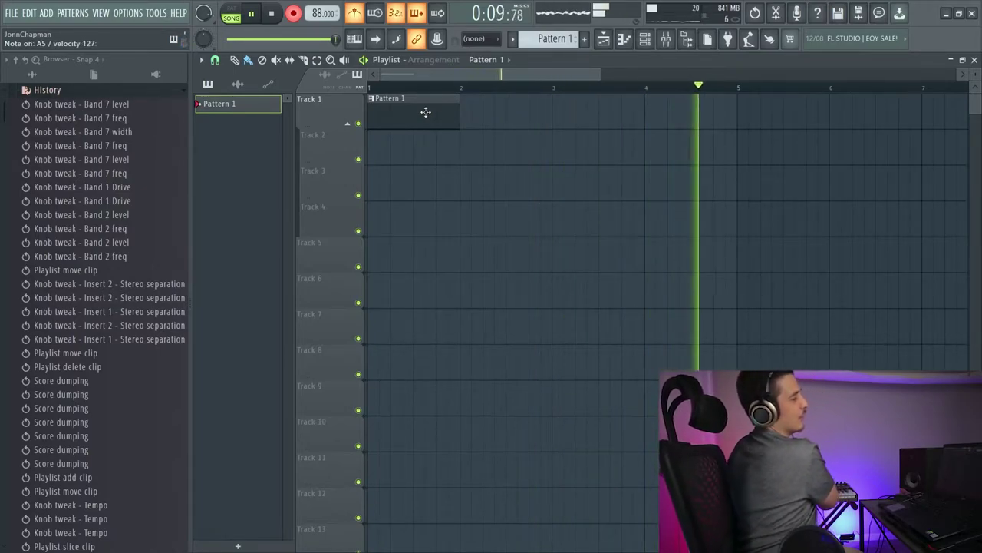
- Stop recording so the played notes are kept in Pattern 1
key(space)
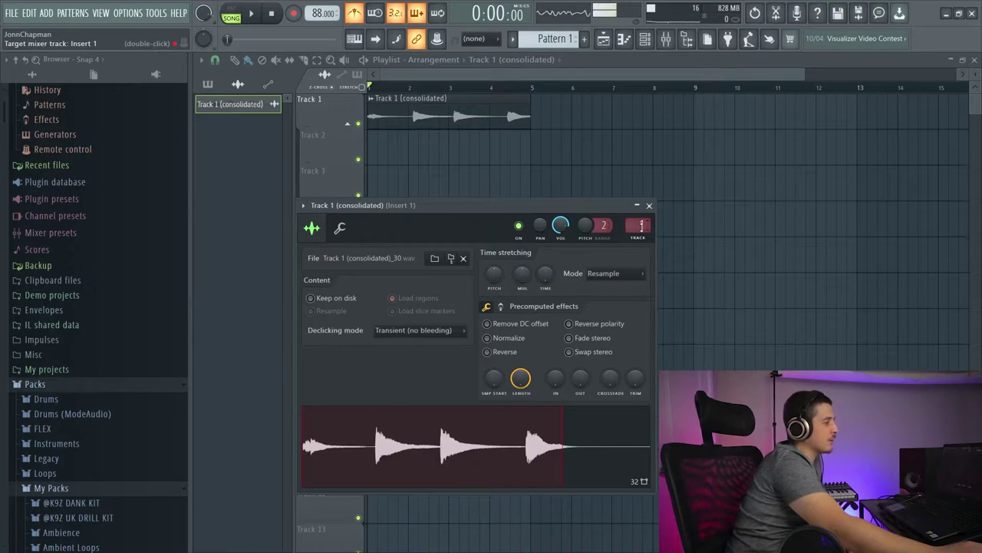
- Load Newtime into the first effect slot of Mixer Insert 1
double_click(641, 225)
click(845, 170)
mouse_move(802, 184)
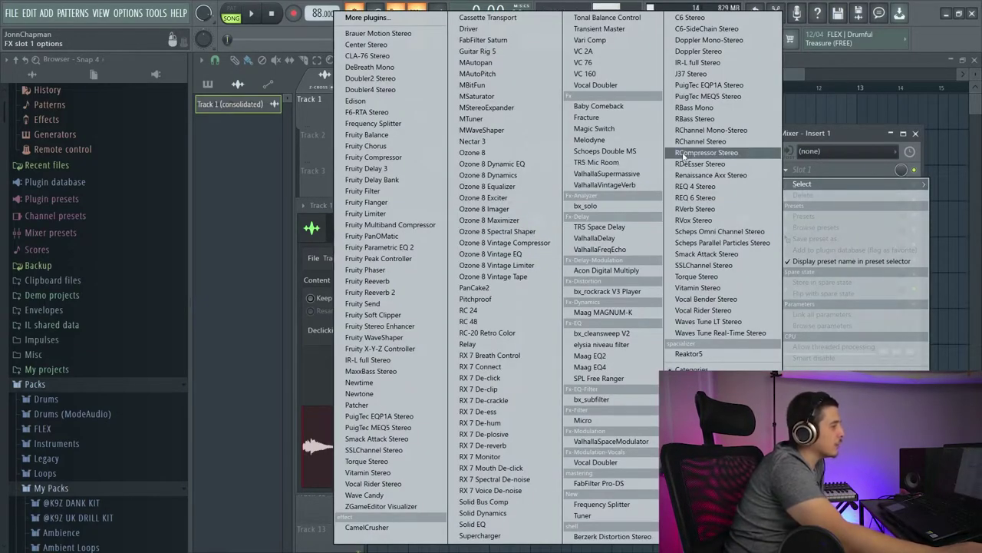
click(359, 381)
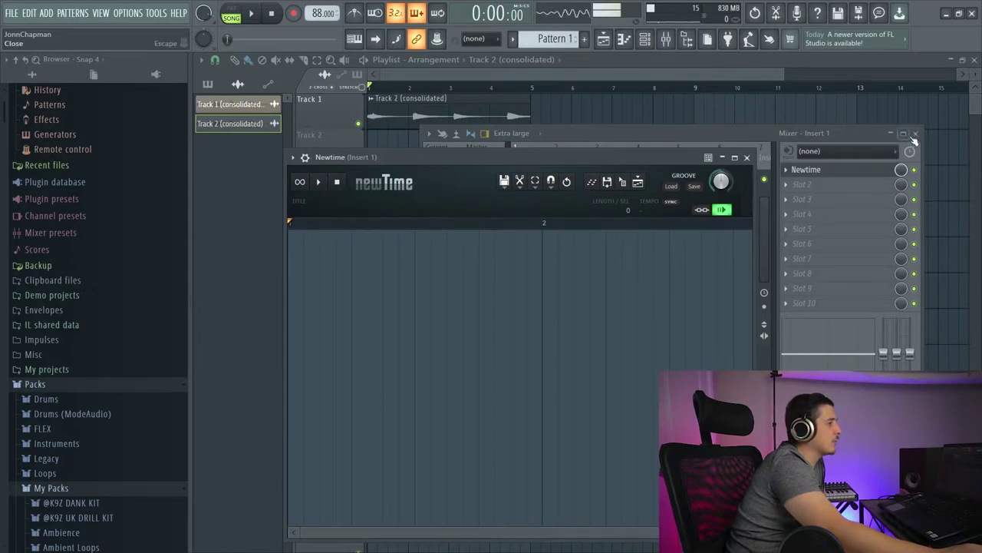
- Load the Track 2 (consolidated)_17.wav drum loop from its sample settings into Newtime
double_click(472, 103)
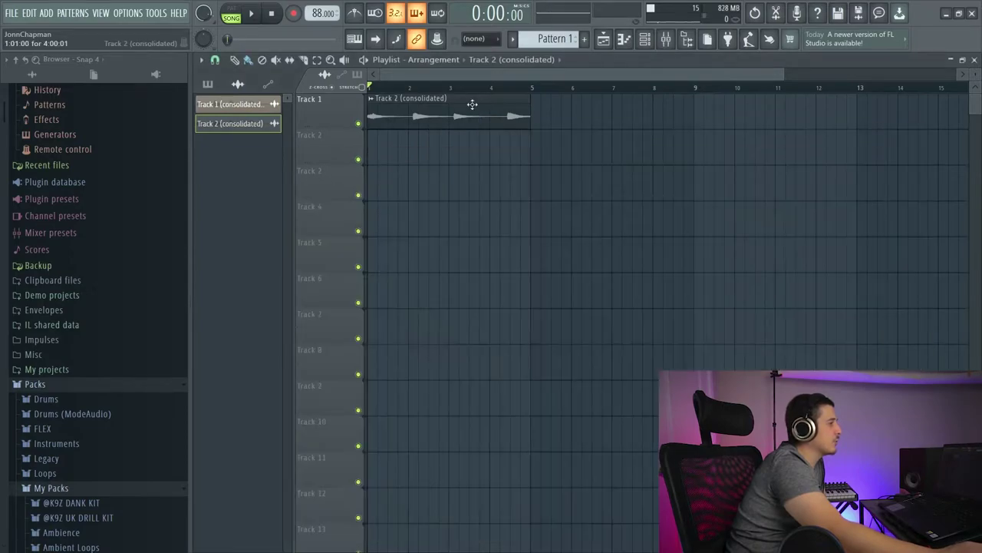
drag(691, 338, 490, 353)
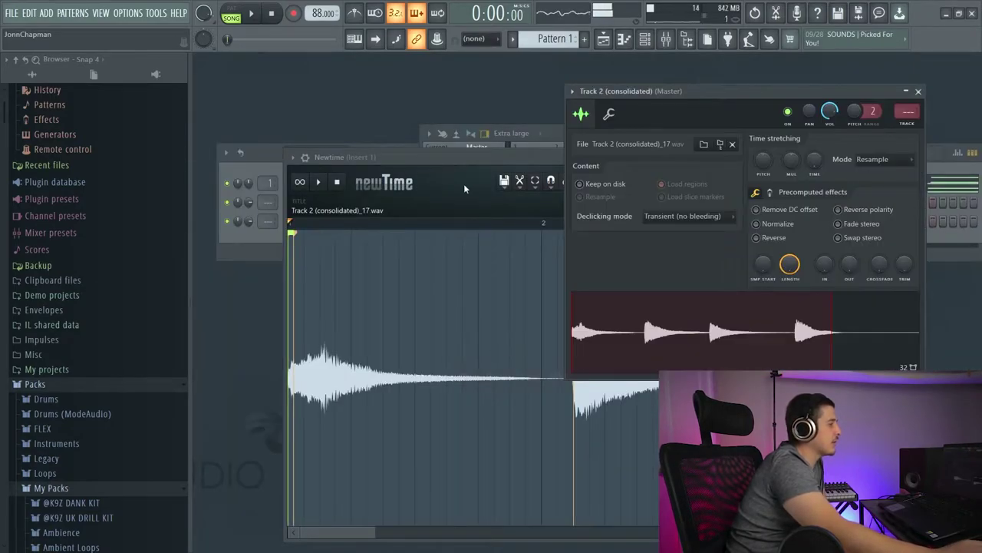
click(919, 91)
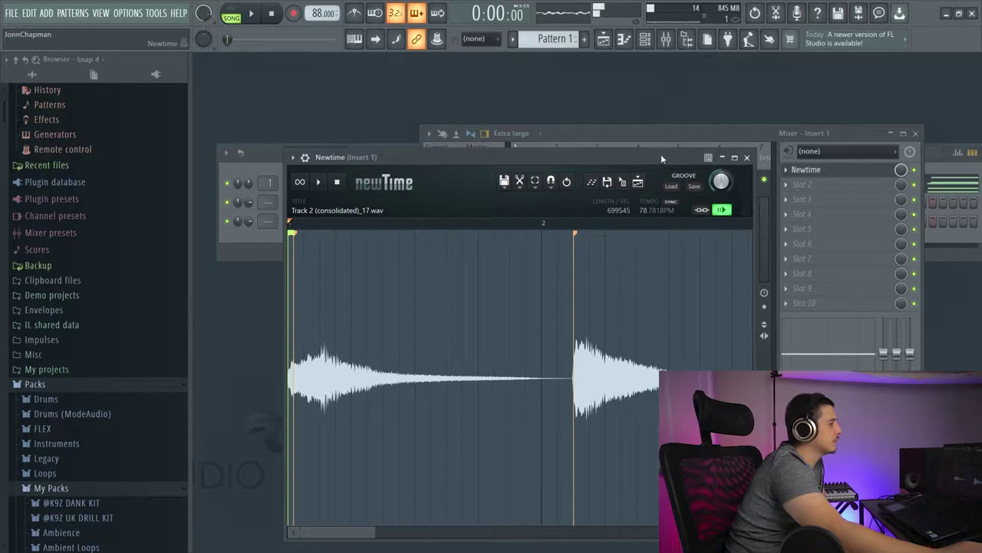
drag(660, 154, 654, 116)
- Zoom out and pull the second, third and fourth hits back onto beats 2, 3 and 4
drag(369, 495, 506, 491)
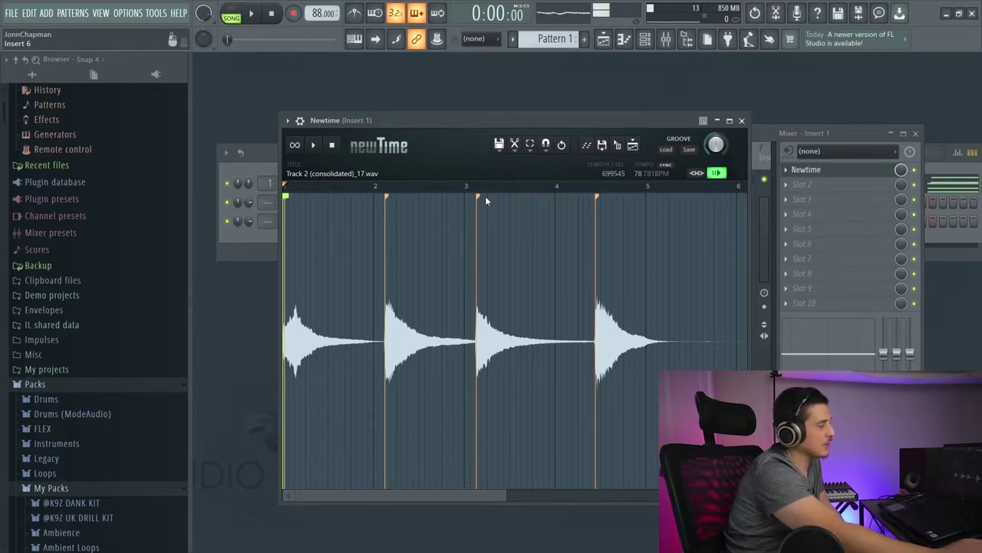
drag(477, 201, 464, 201)
drag(597, 214, 555, 217)
drag(386, 244, 376, 245)
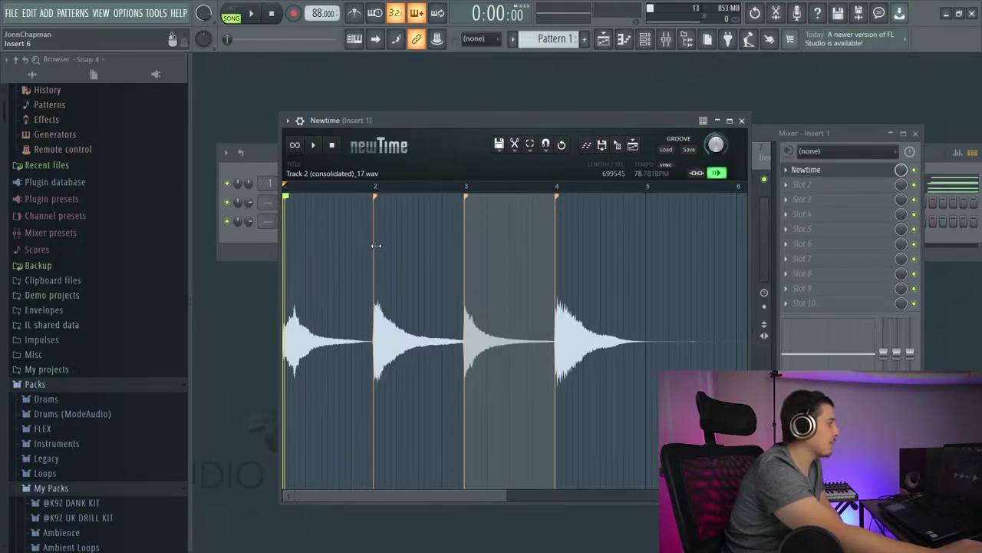
- Check the snap resolution options without changing them, then play the re-timed loop
click(546, 146)
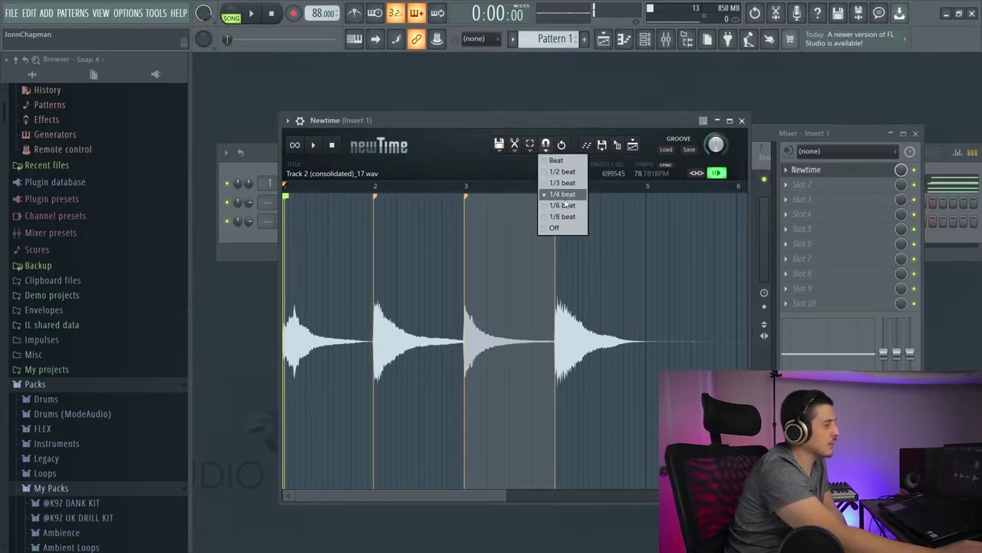
click(450, 137)
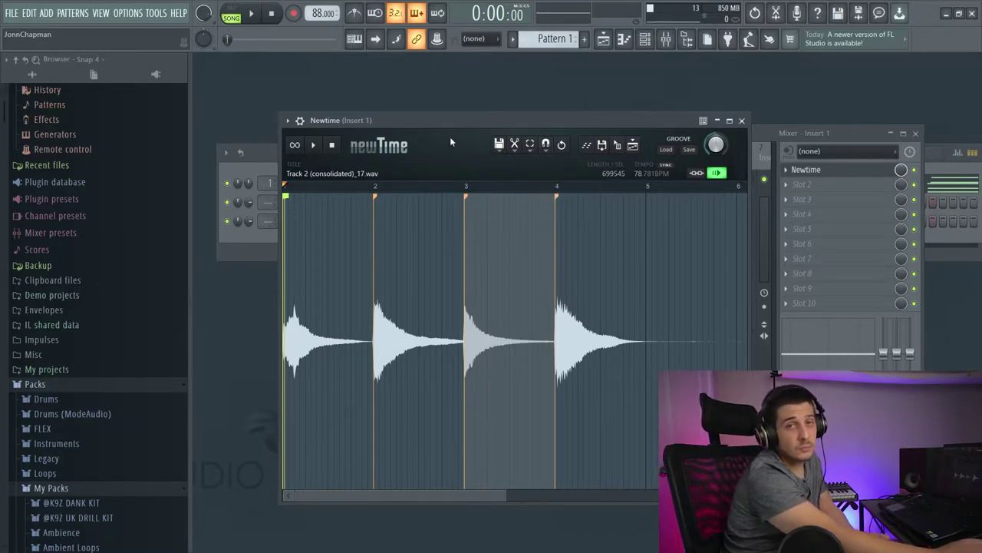
click(314, 146)
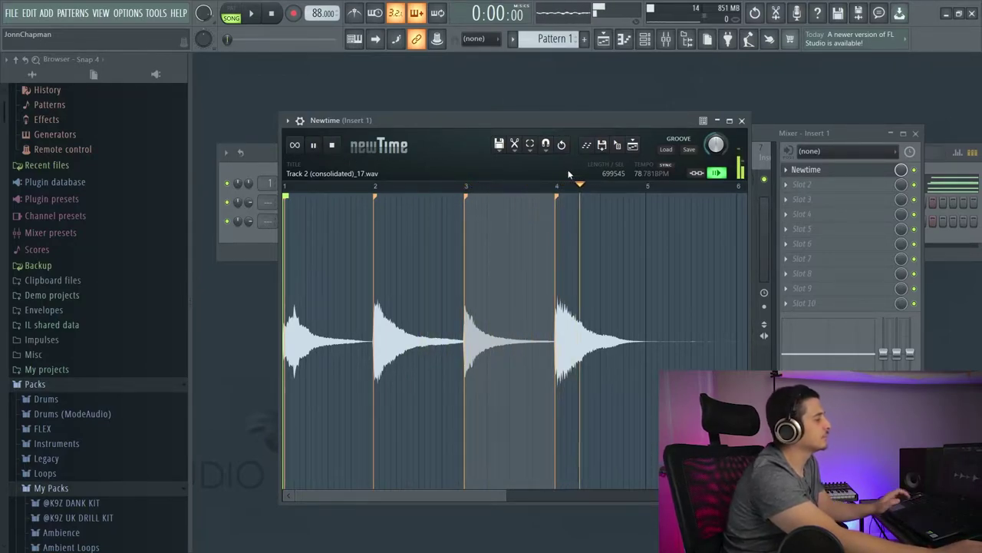
- Stop playback, select the beat-4 slice marker and audition from just before beat 4
key(space)
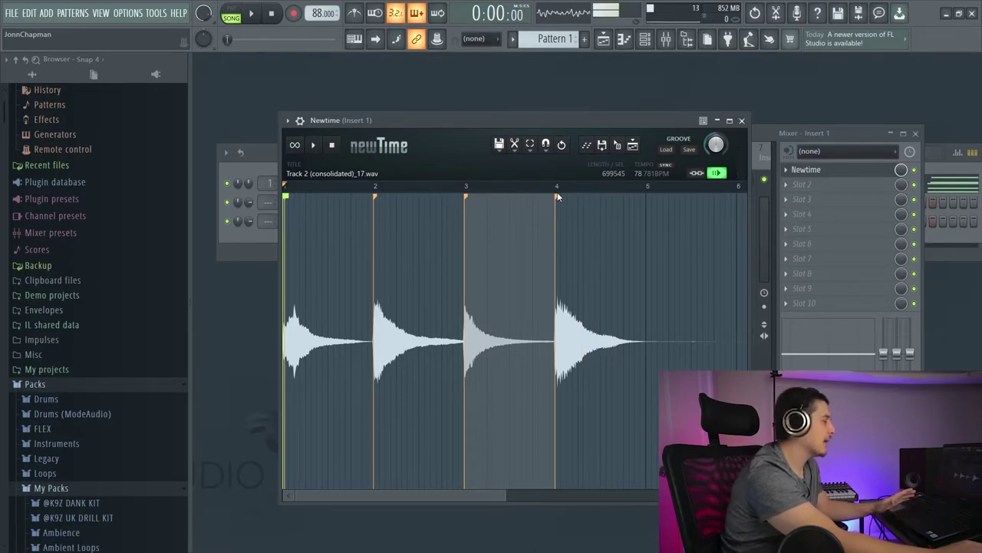
scroll(558, 197, up, 3)
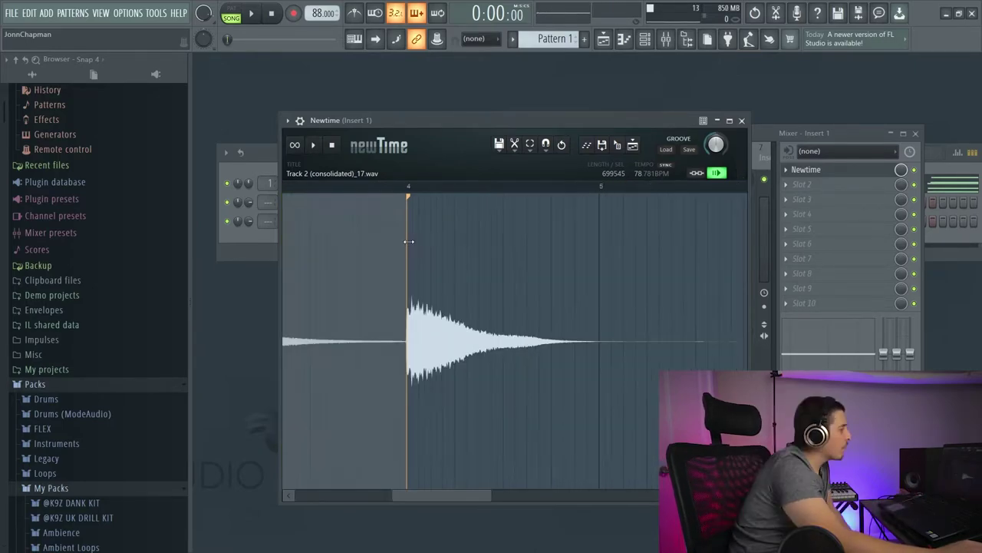
click(411, 245)
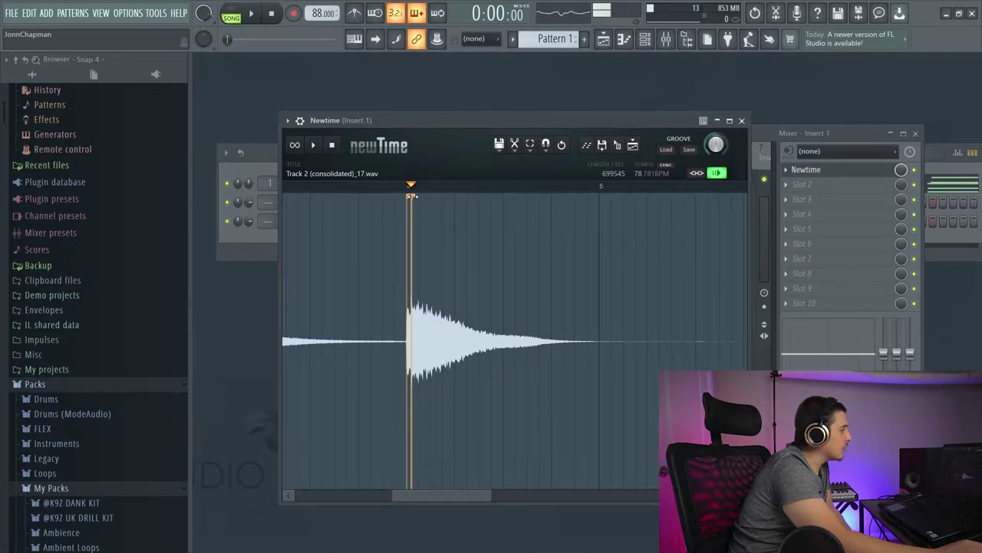
scroll(409, 197, down, 5)
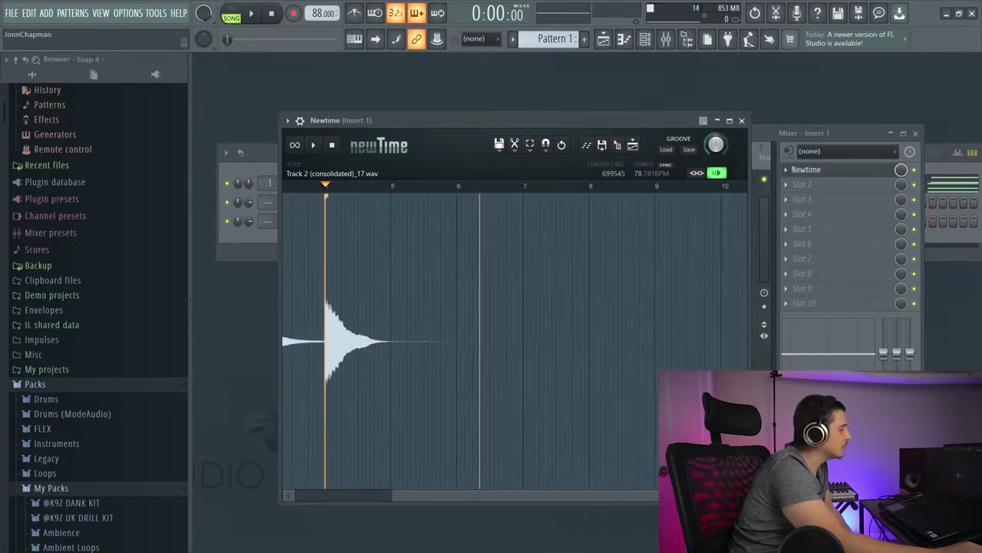
scroll(453, 281, down, 1)
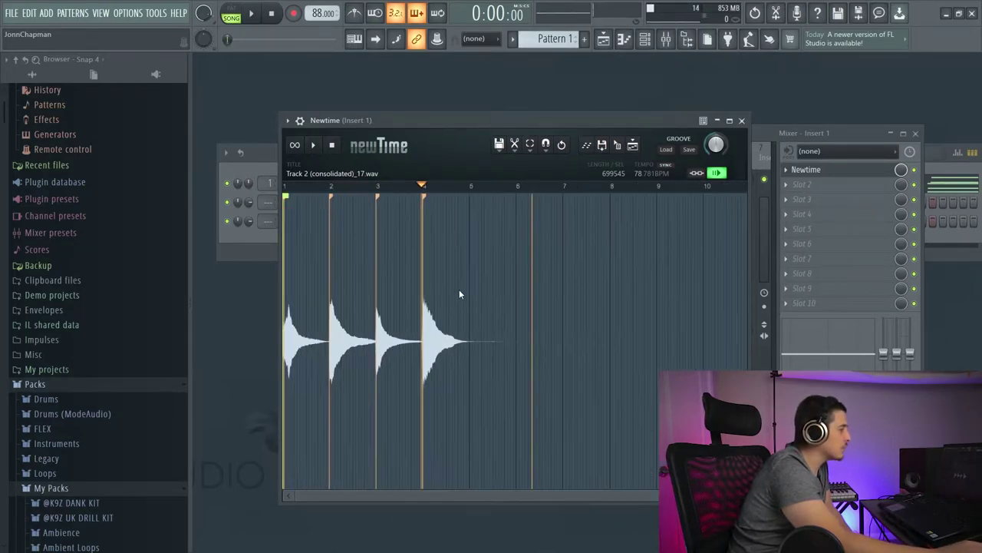
click(407, 188)
key(space)
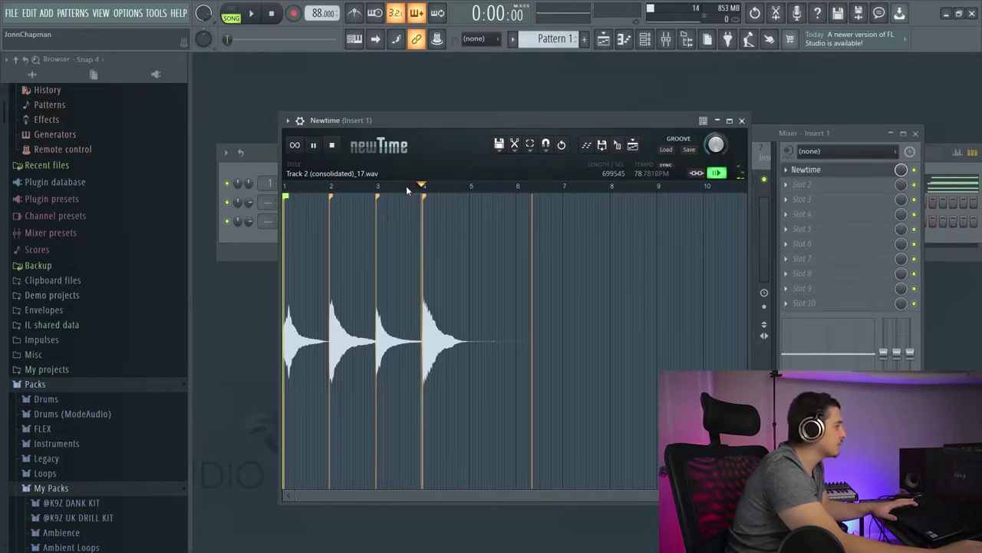
key(space)
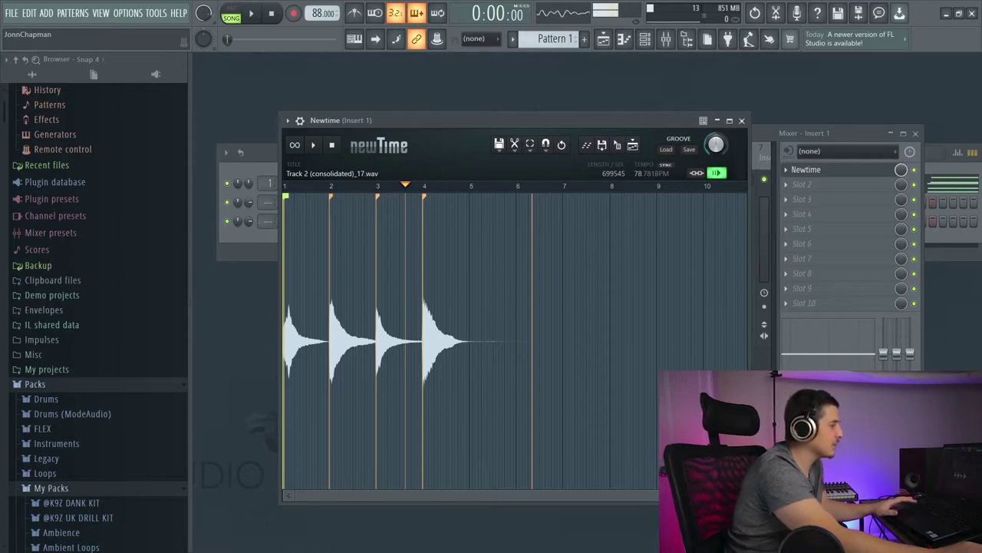
- Change the snap resolution, merge the doubled marker onto beat 4, and play back the section
drag(743, 495, 493, 476)
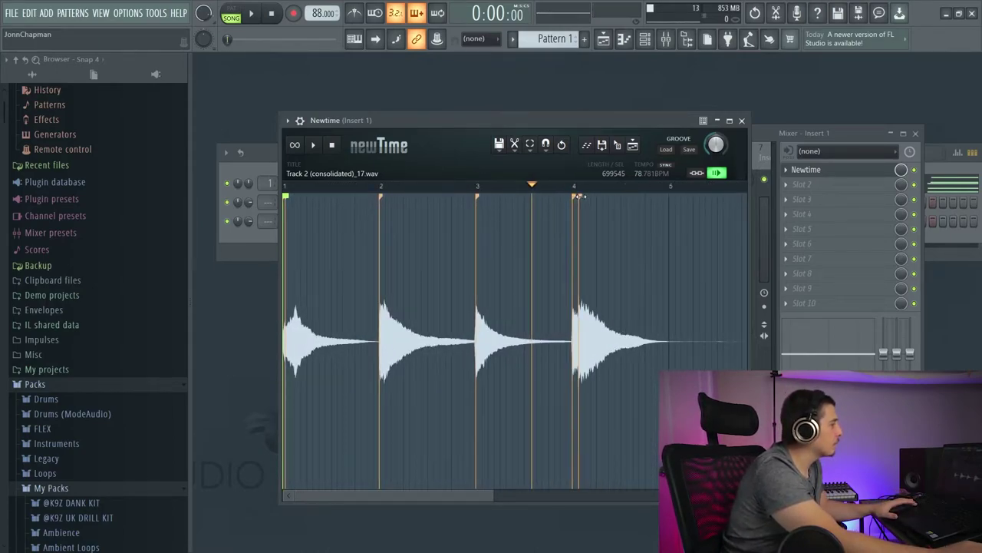
click(546, 150)
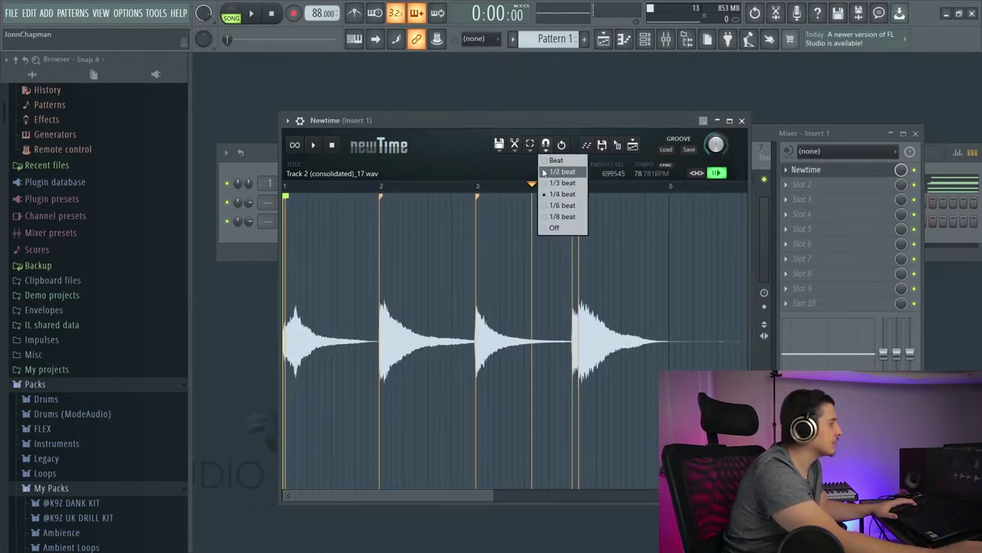
click(580, 198)
drag(579, 198, 574, 200)
key(space)
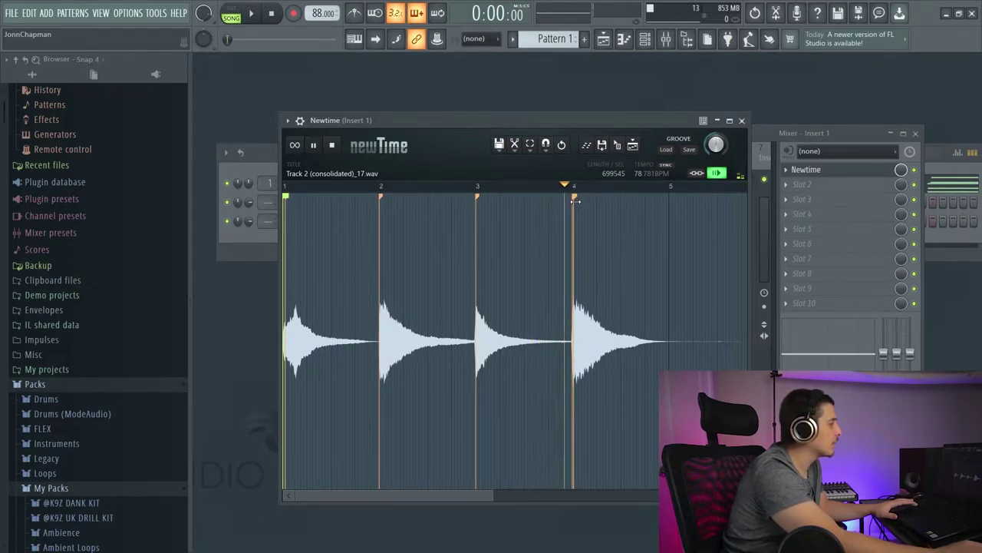
key(space)
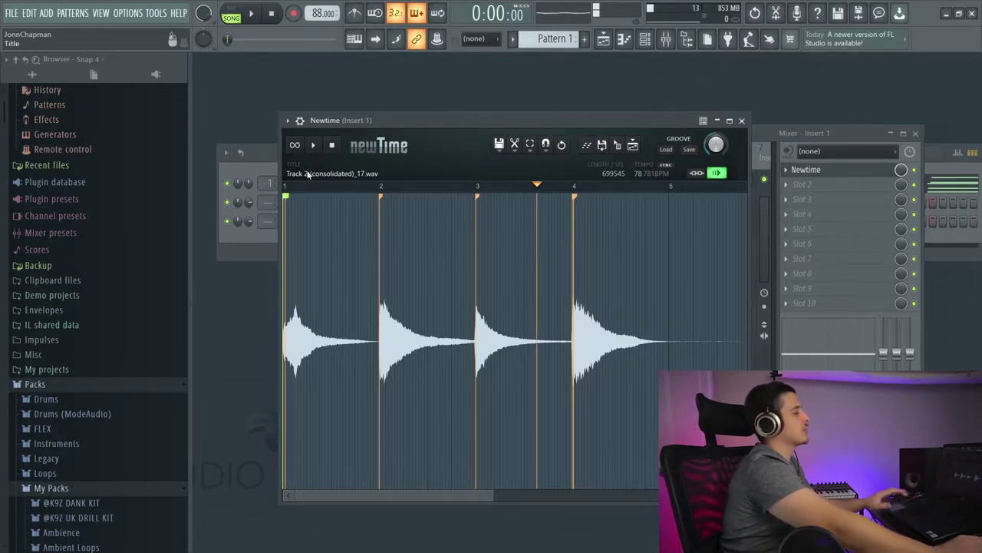
- Trim the loop to end at bar 5 and play it on repeat from near the end
drag(410, 121, 425, 117)
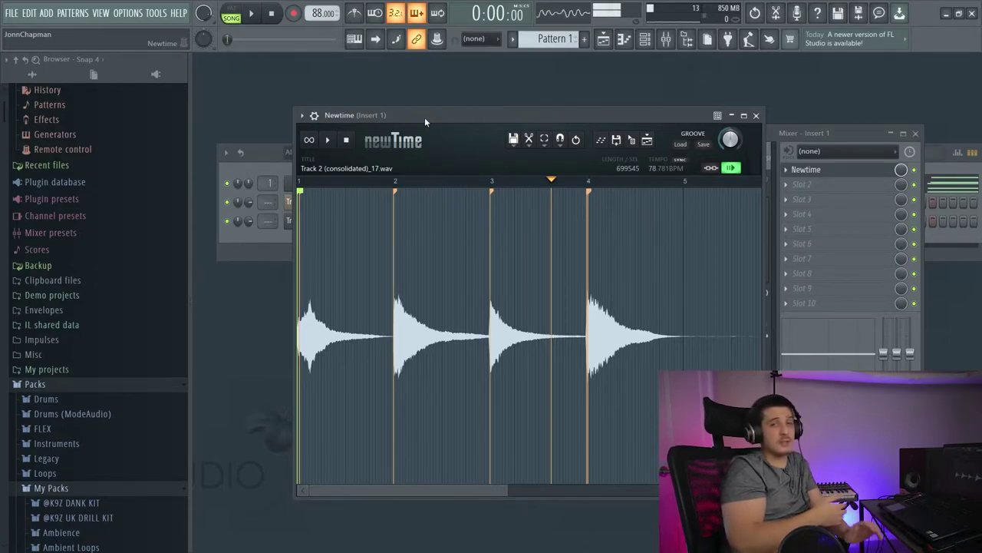
drag(424, 117, 376, 103)
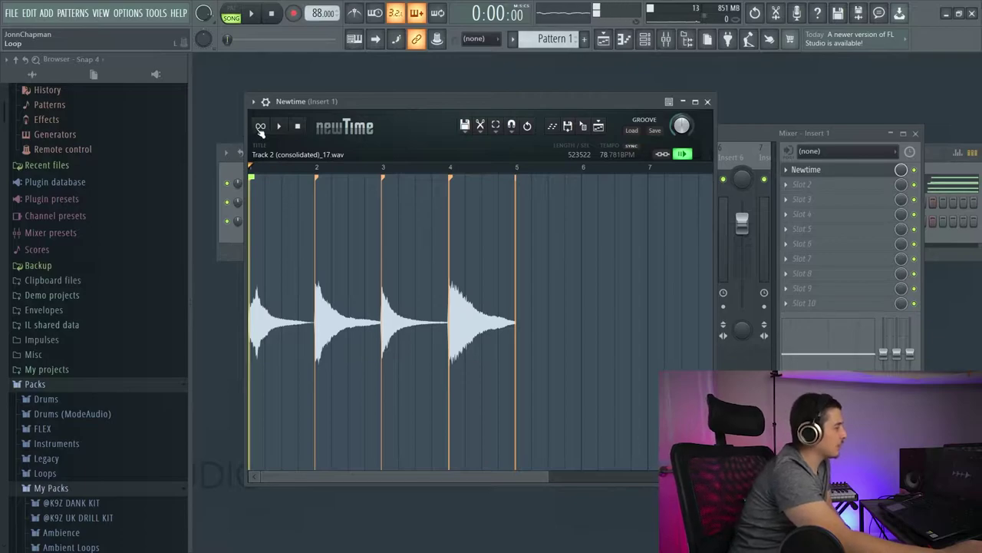
click(500, 263)
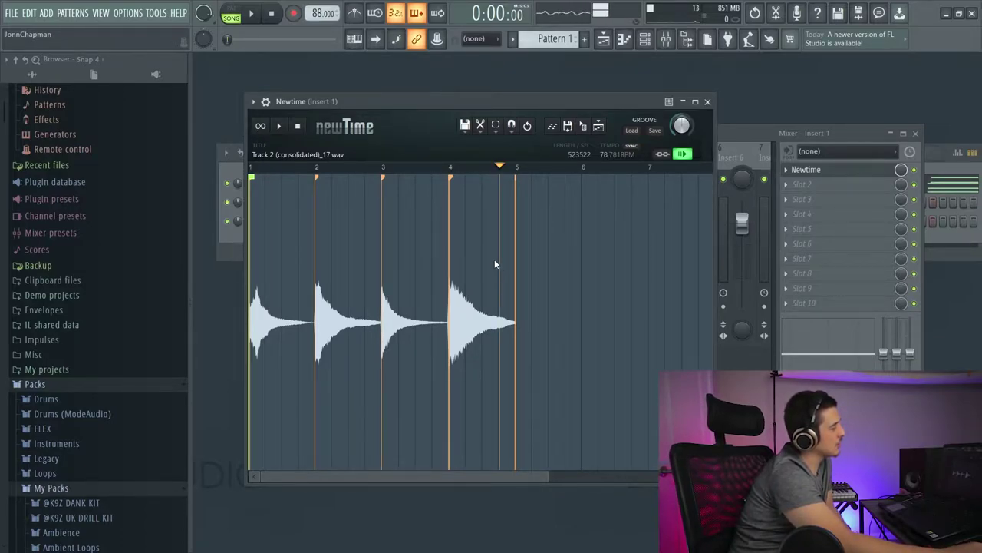
click(261, 127)
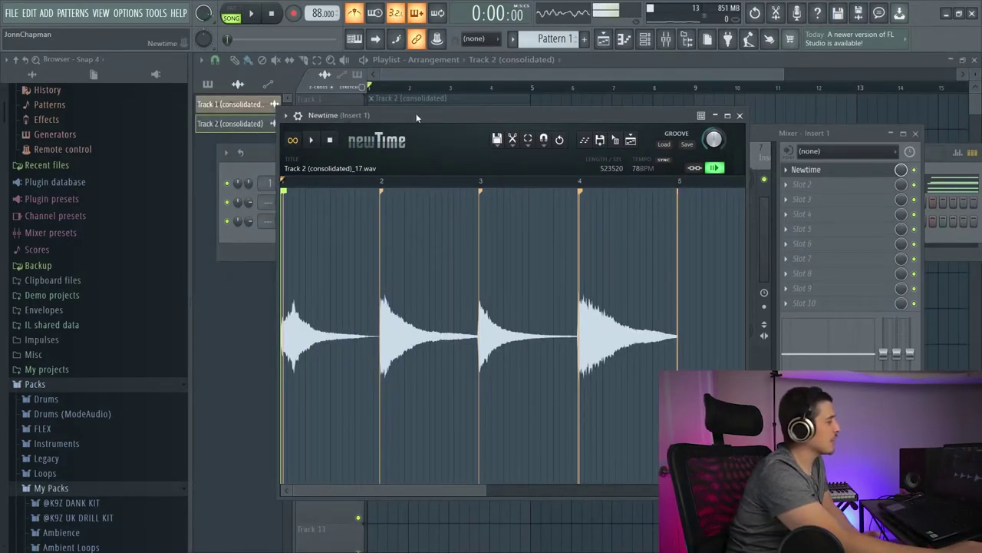
drag(417, 117, 419, 108)
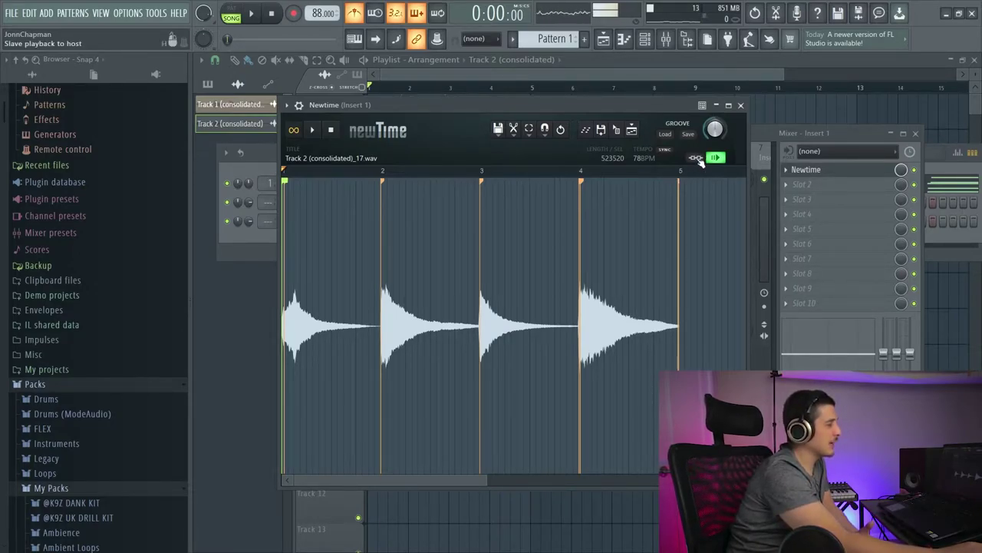
- Play and stop the song, preview the loop in Newtime, and move Newtime over the playlist
click(256, 15)
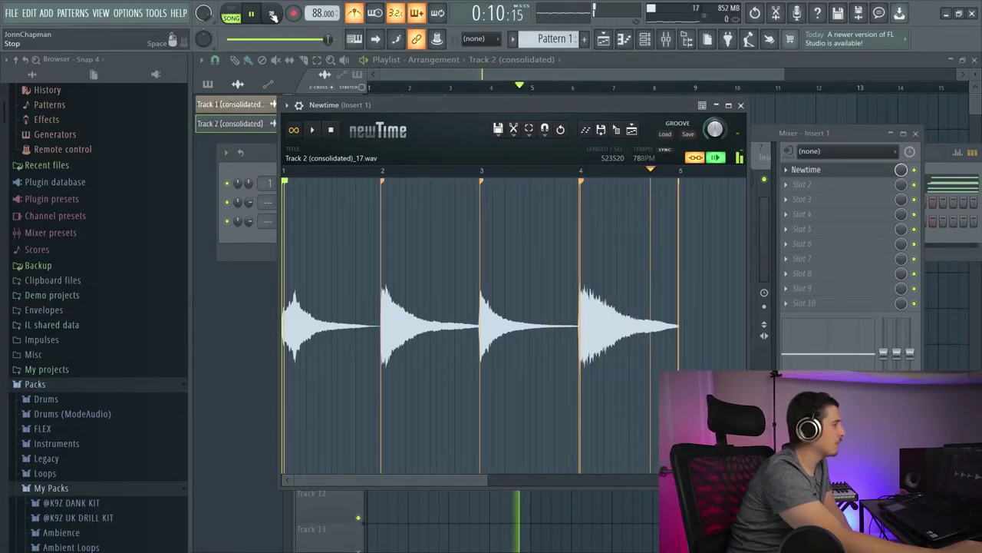
click(272, 15)
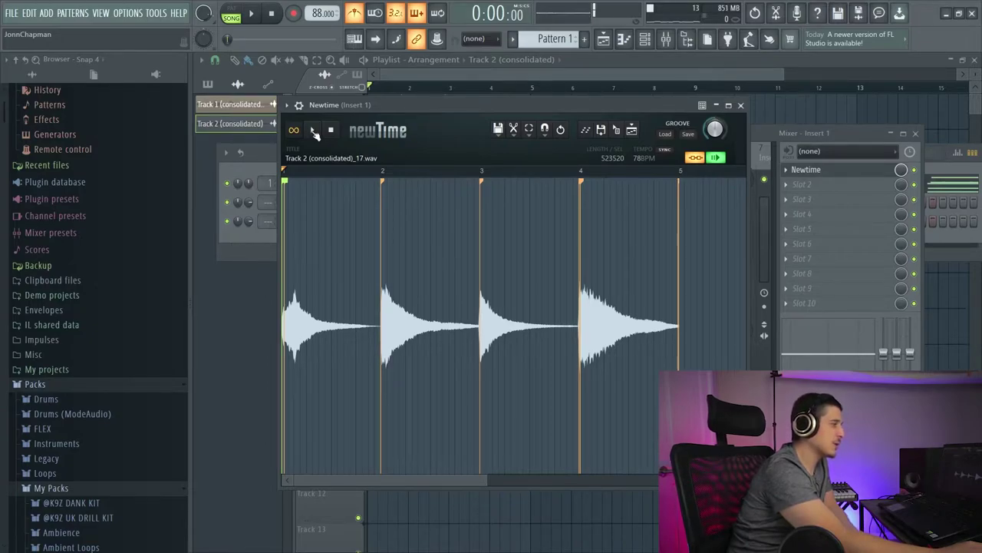
click(314, 132)
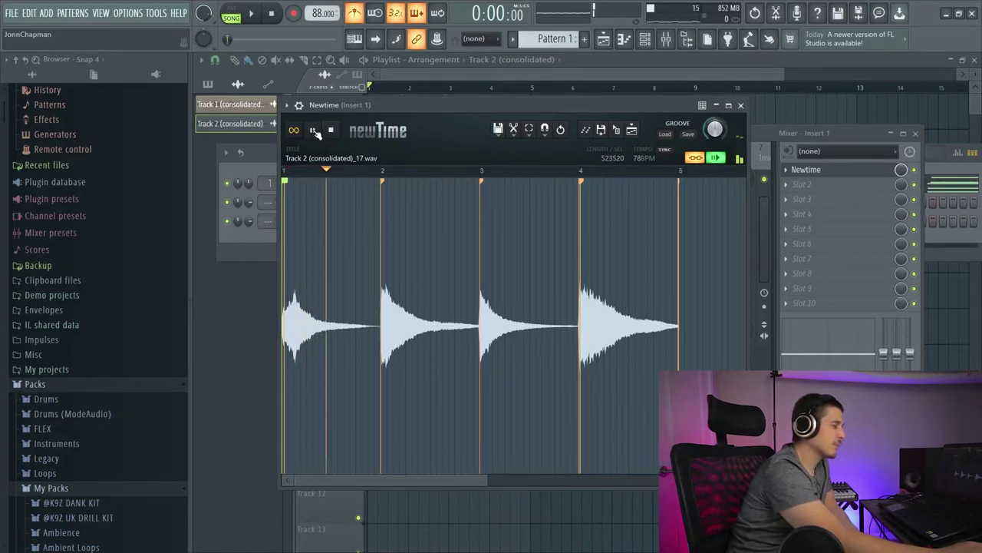
click(330, 129)
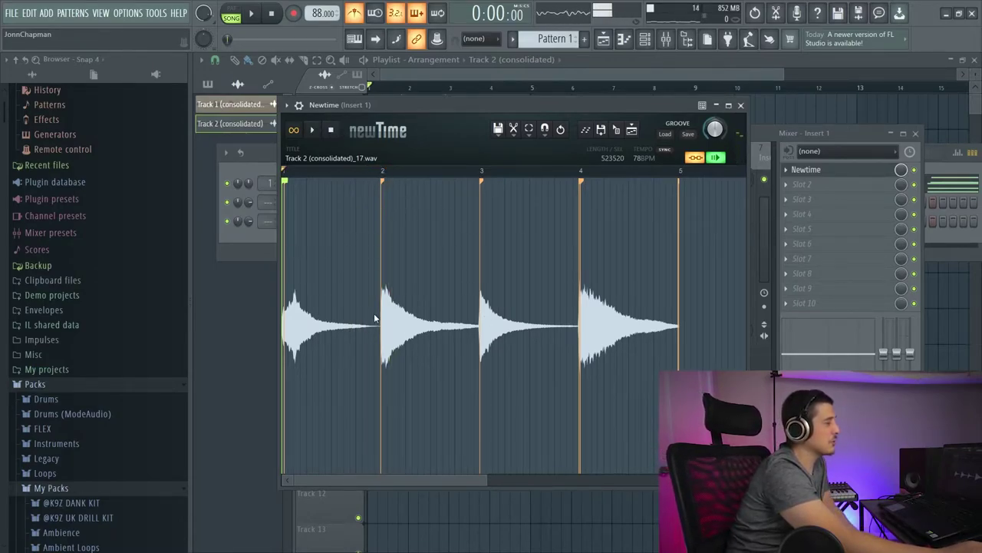
mouse_move(491, 104)
mouse_down()
mouse_move(548, 161)
mouse_move(537, 138)
mouse_move(498, 112)
mouse_up()
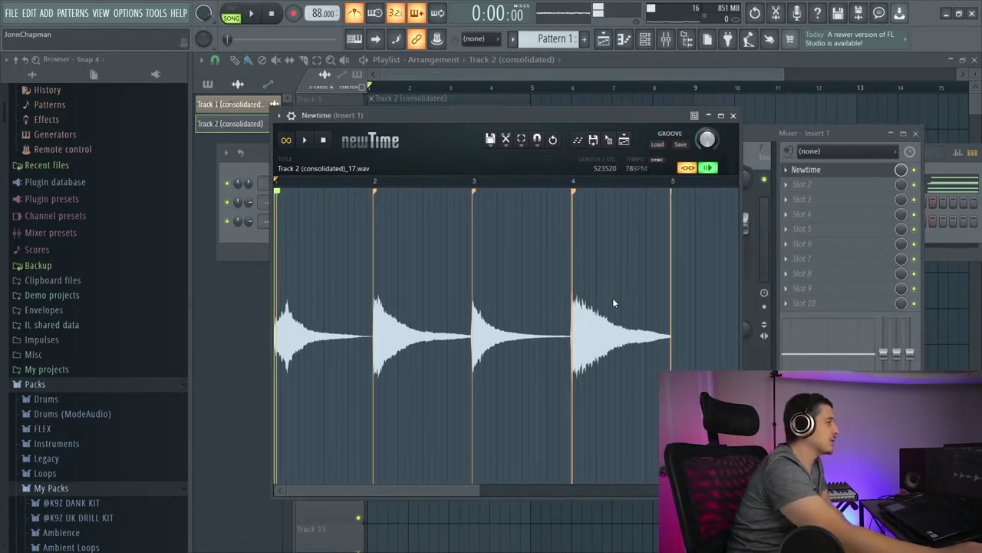
- Toggle tempo-sync on and back off, then set the sample's tempo to 88 BPM
click(657, 163)
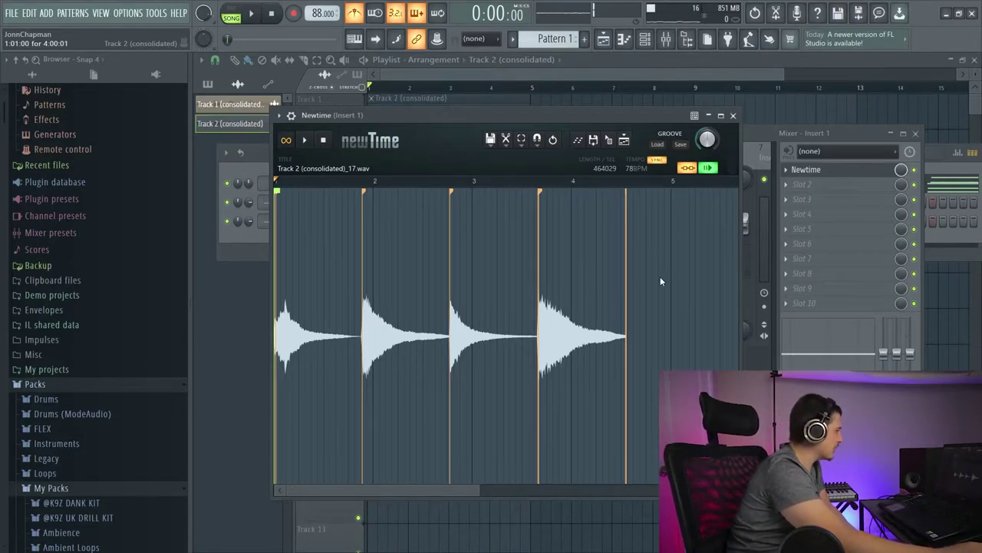
click(656, 163)
click(631, 169)
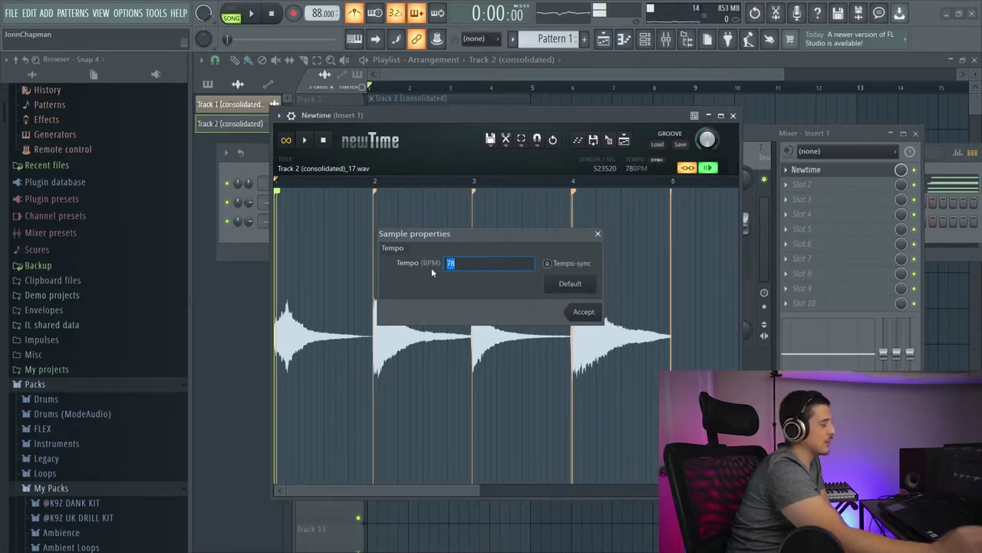
text(88)
key(Return)
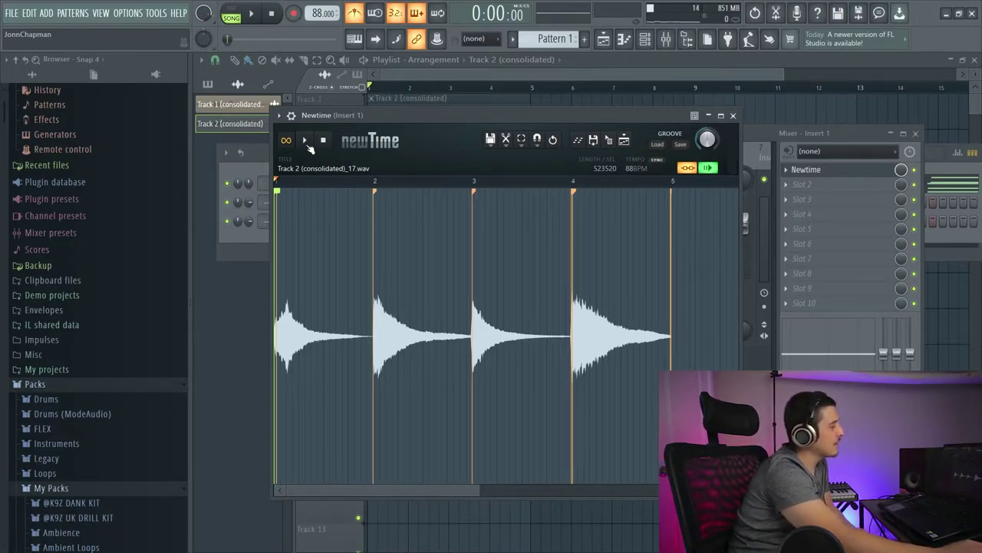
- Recheck the sample properties to confirm 88 BPM, close them, and open Newtime's file options
click(322, 169)
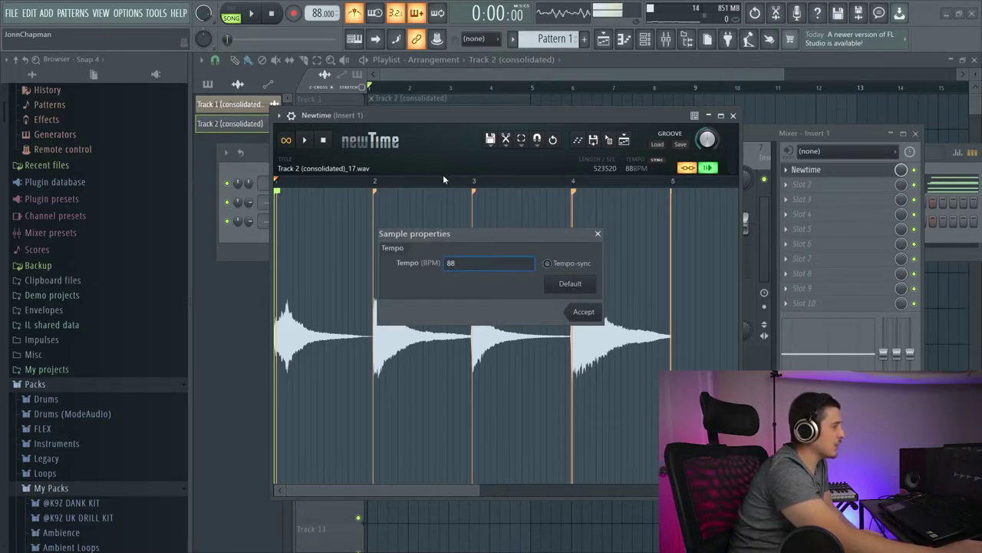
click(598, 234)
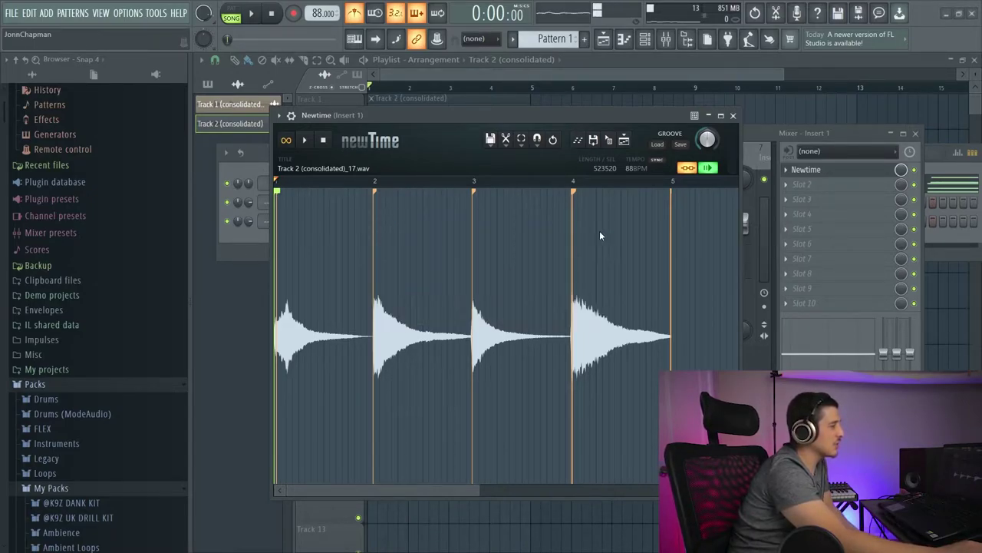
click(490, 139)
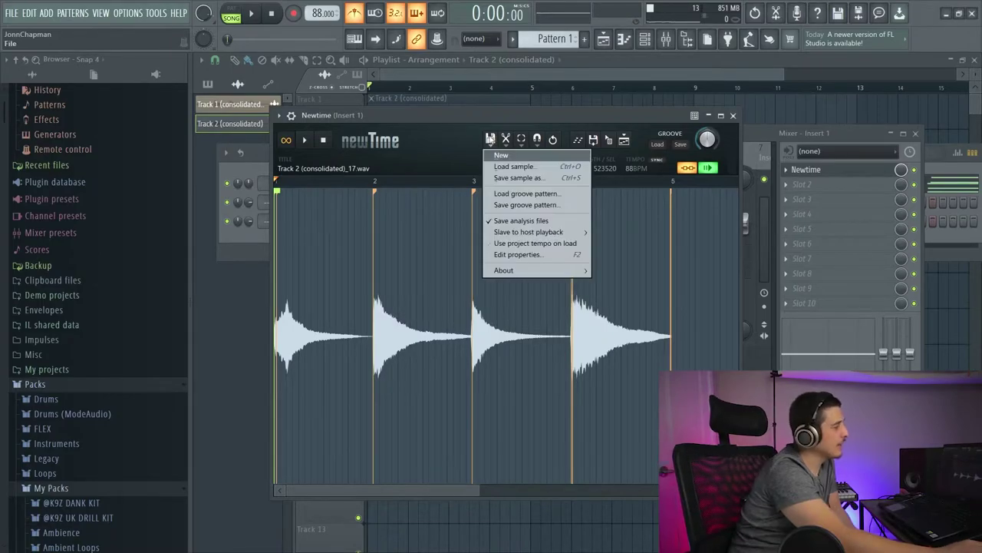
- Open Load sample and cancel it, then open Save sample as from the disk menu
click(533, 167)
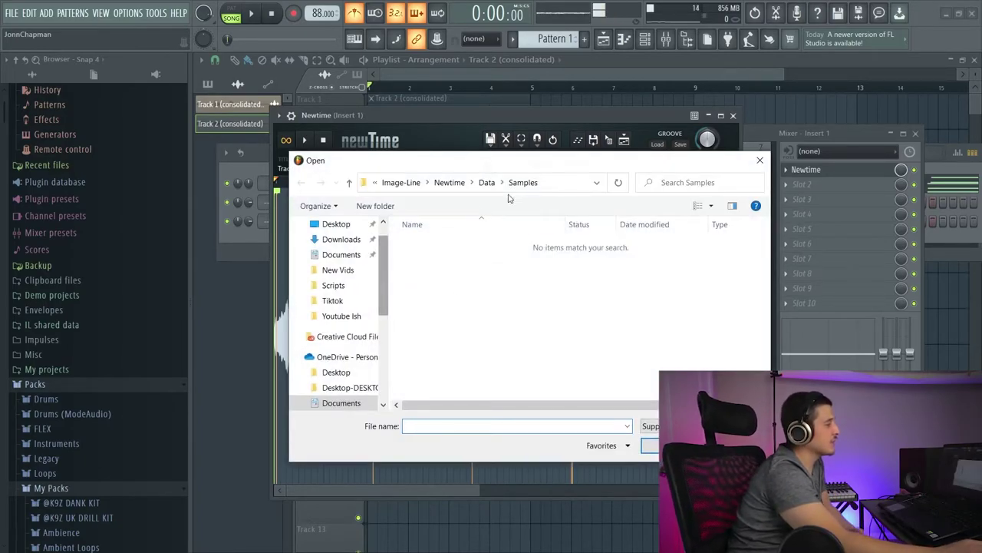
click(759, 160)
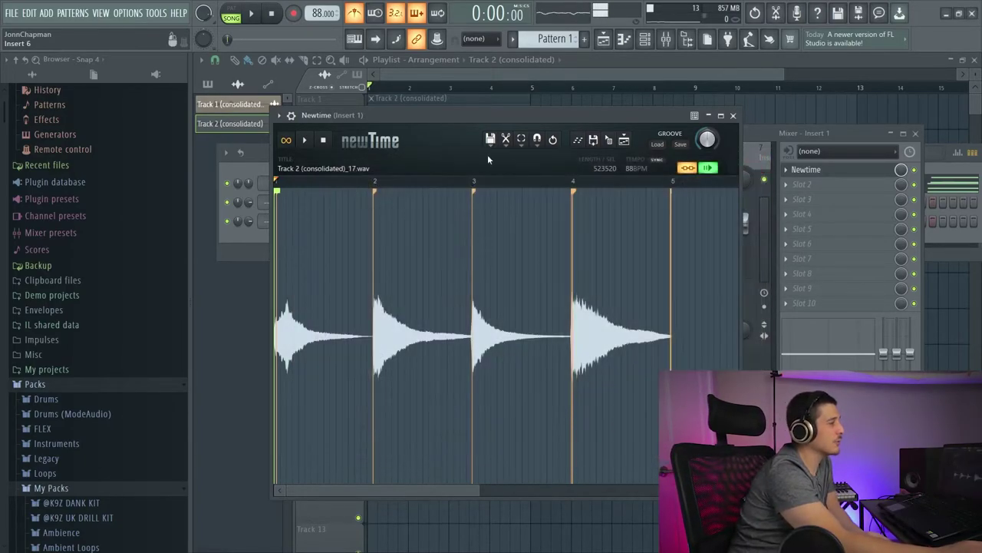
click(497, 142)
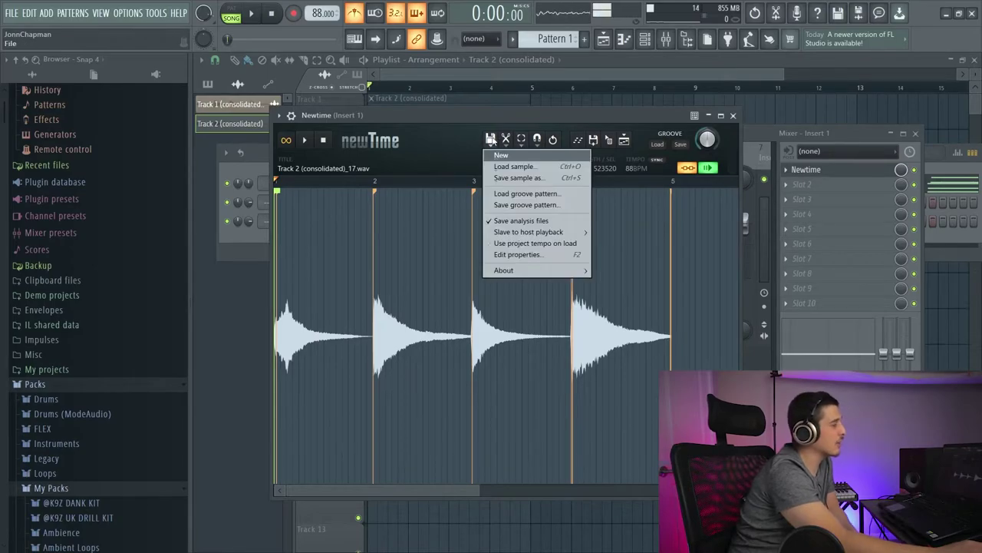
click(515, 178)
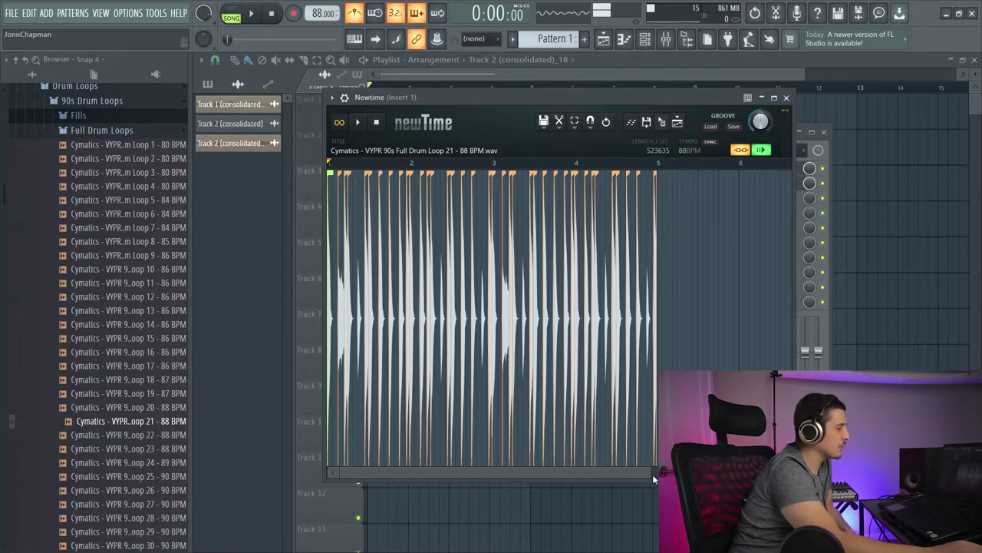
- Zoom the waveform and try loading a groove pattern file, cancelling the dialog
drag(653, 479, 578, 477)
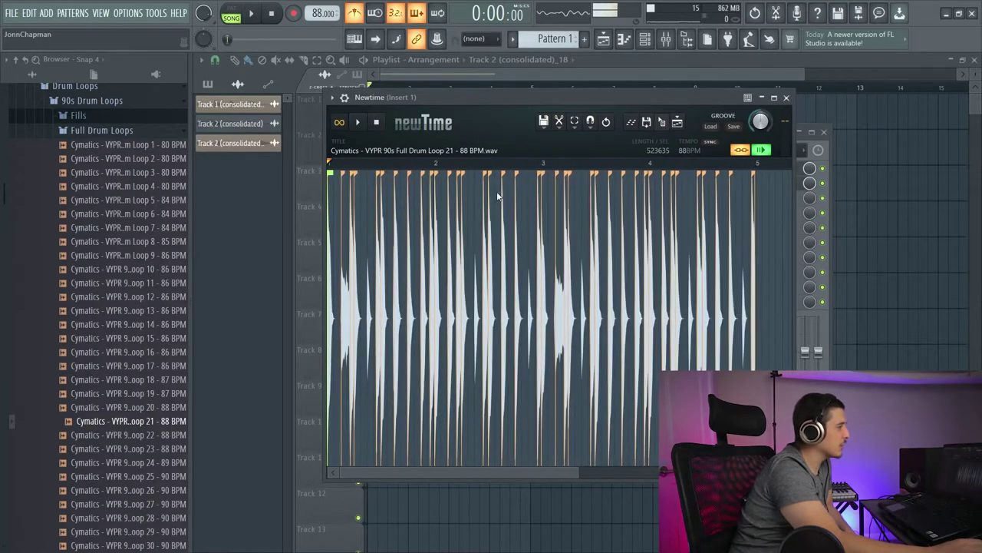
click(563, 125)
click(543, 122)
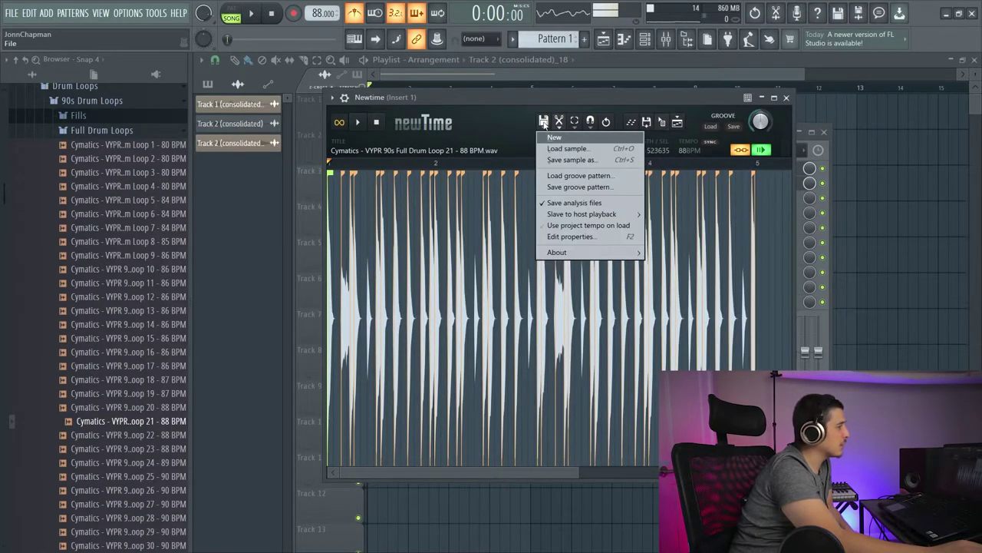
click(580, 181)
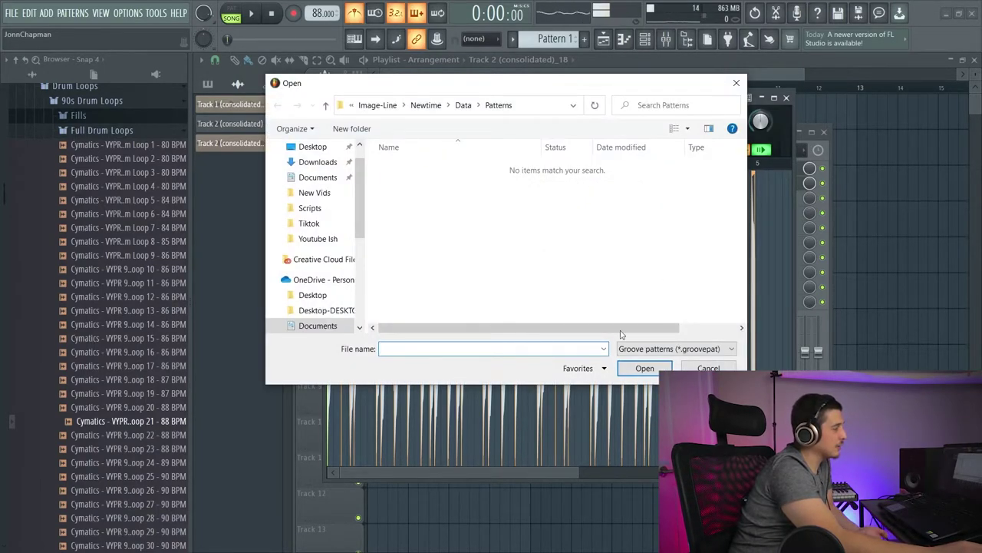
click(708, 367)
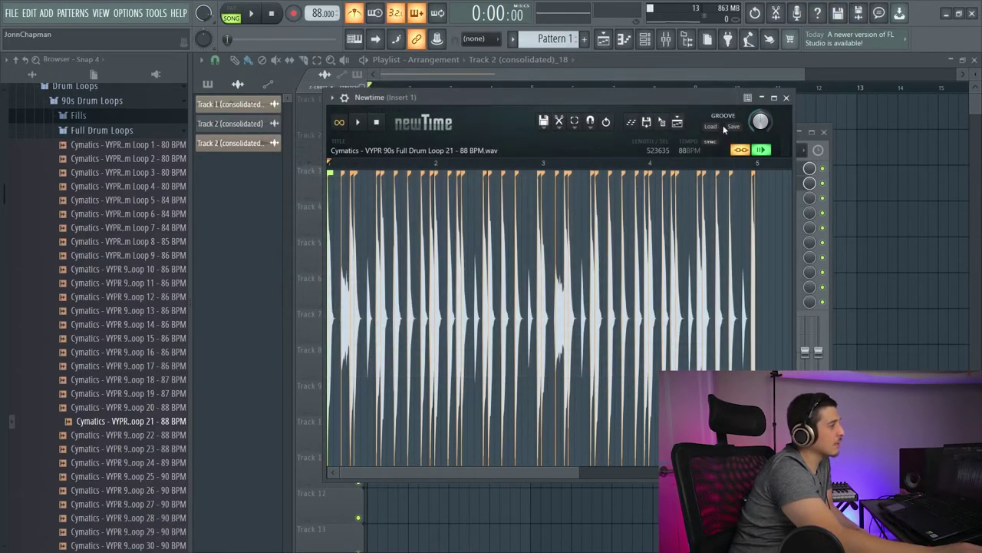
- Apply the 50 percent shuffle groove, play the loop, and lower the groove amount to about 23%
click(719, 127)
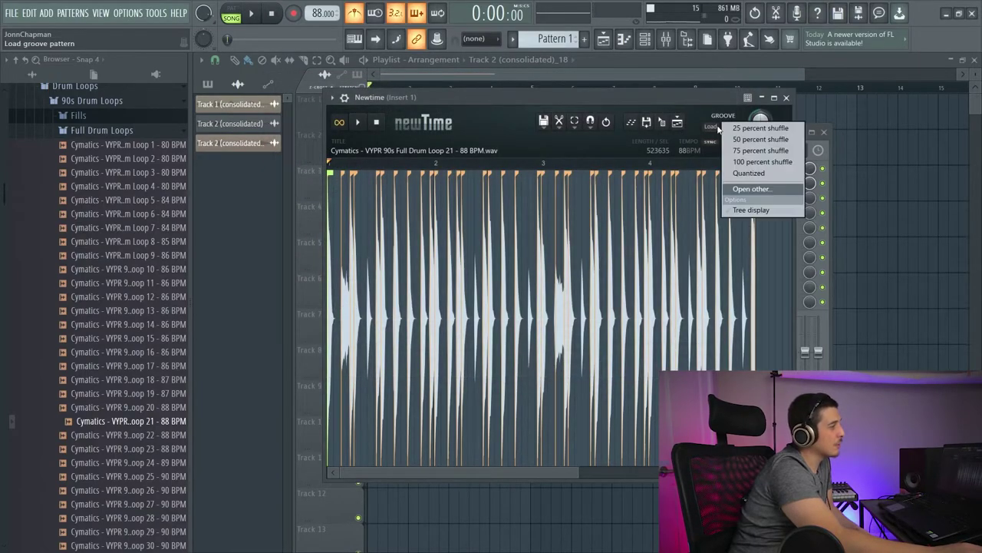
click(761, 141)
mouse_move(760, 120)
mouse_down()
mouse_move(760, 153)
mouse_move(760, 125)
mouse_up()
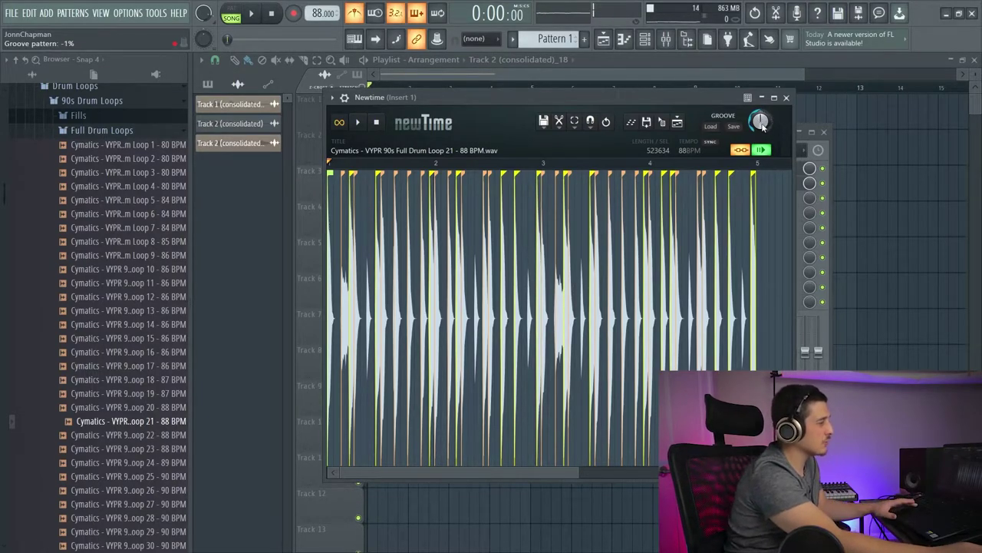
click(358, 123)
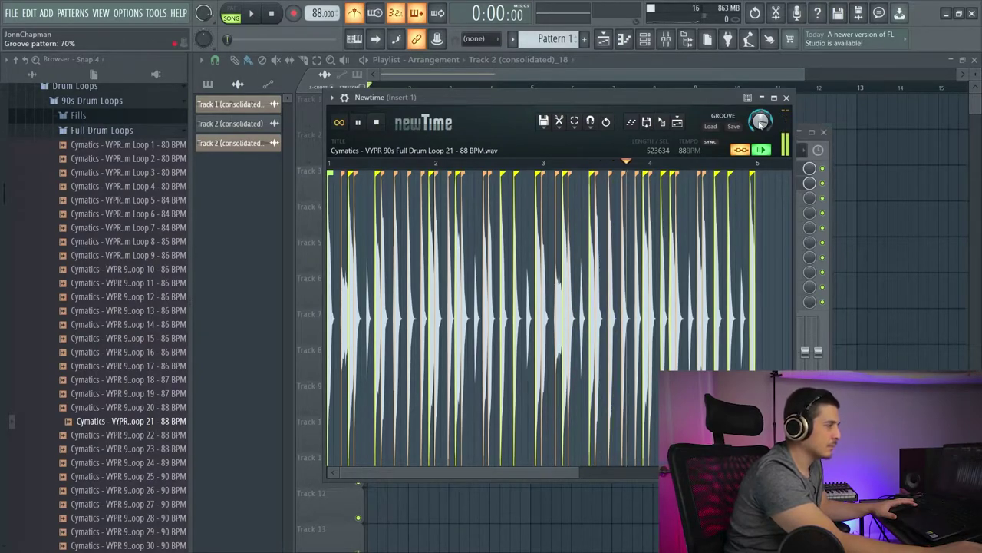
drag(760, 121, 759, 121)
click(377, 121)
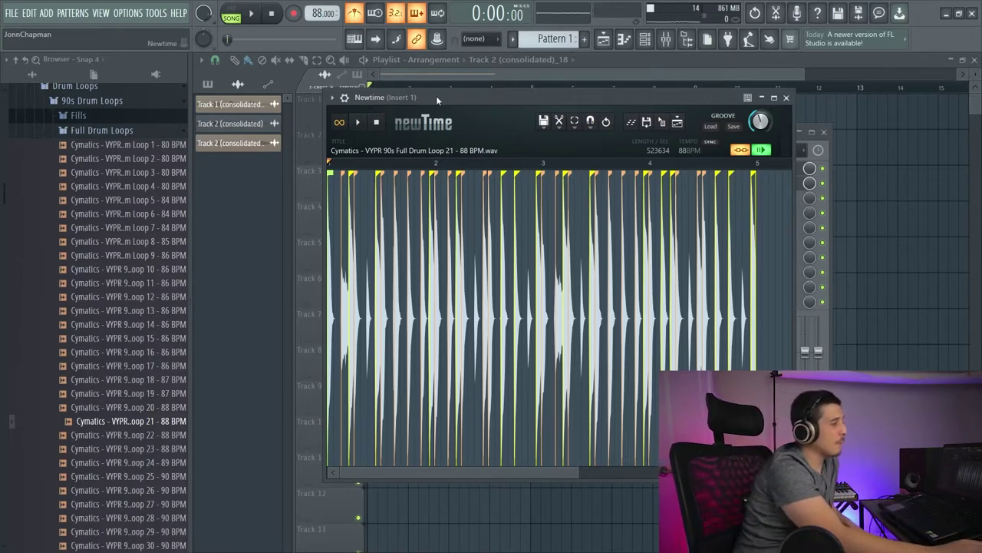
- Cancel both the groove Save and Load pattern dialogs, then reopen Newtime's file options
click(734, 126)
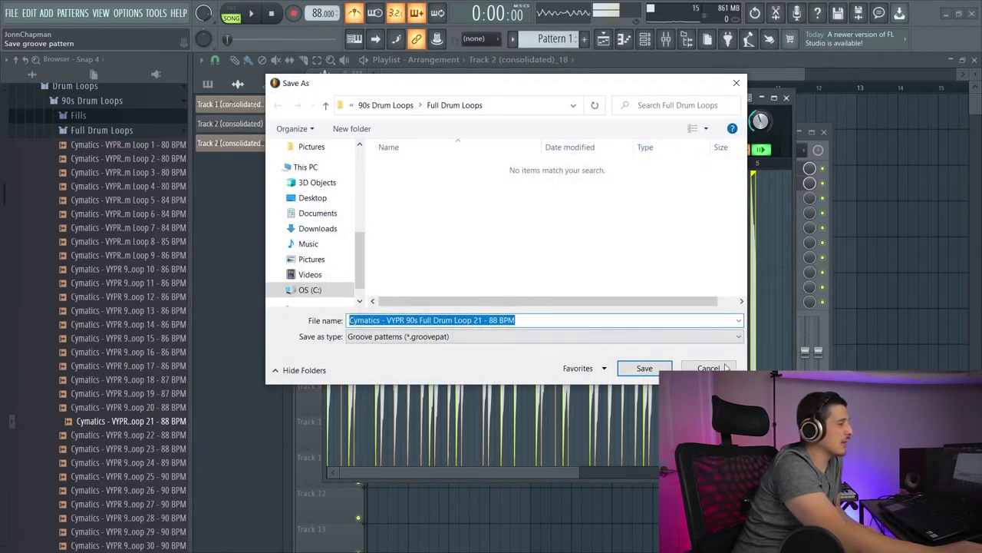
click(728, 368)
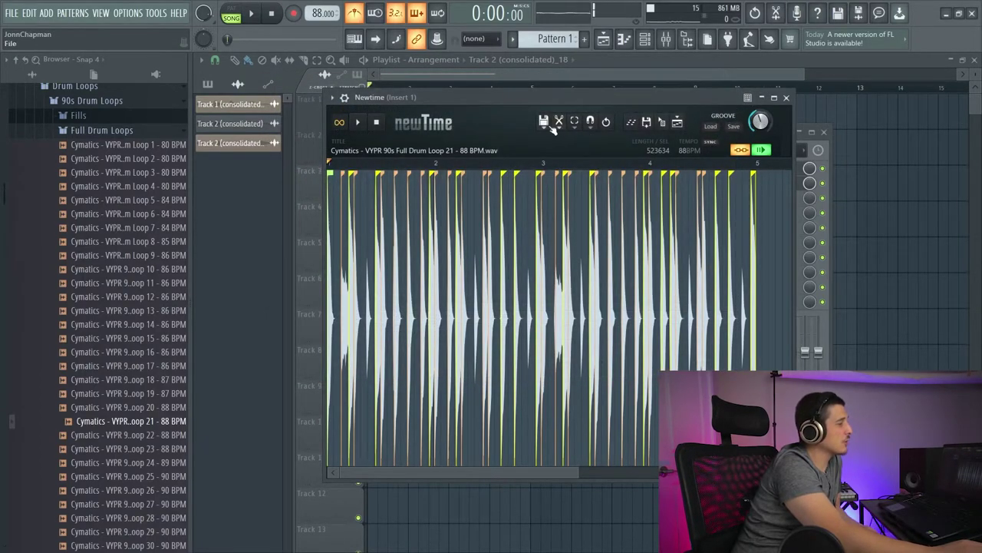
click(549, 129)
click(574, 177)
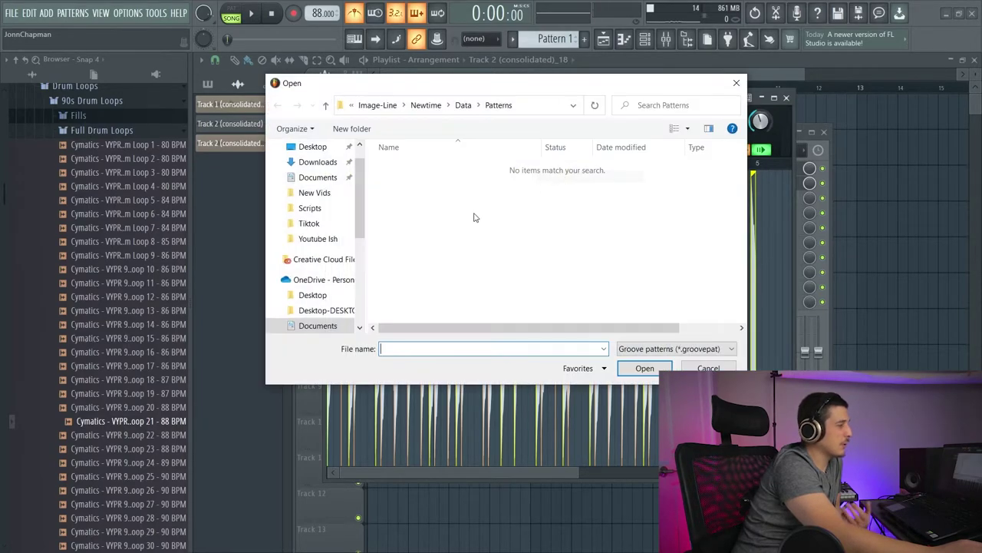
click(735, 84)
click(550, 127)
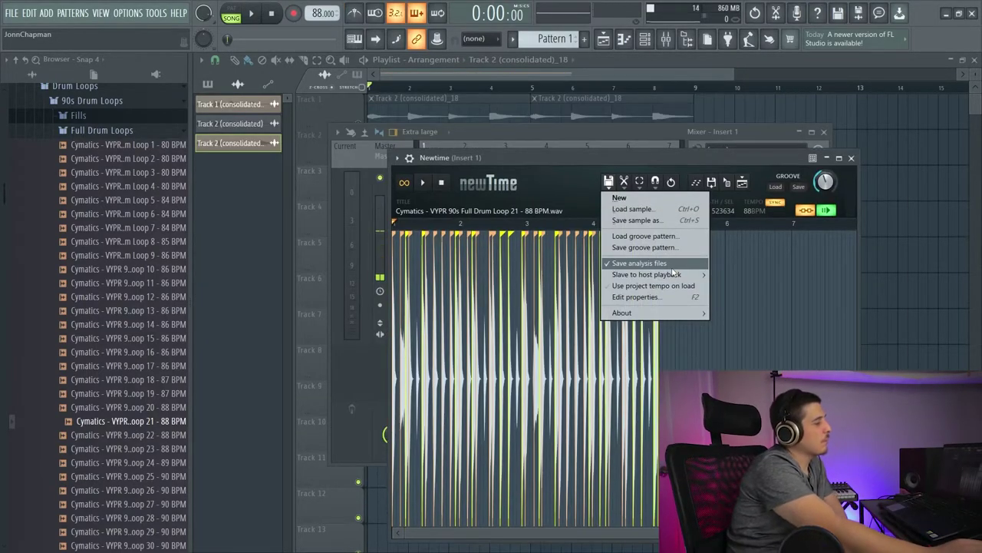
mouse_move(675, 275)
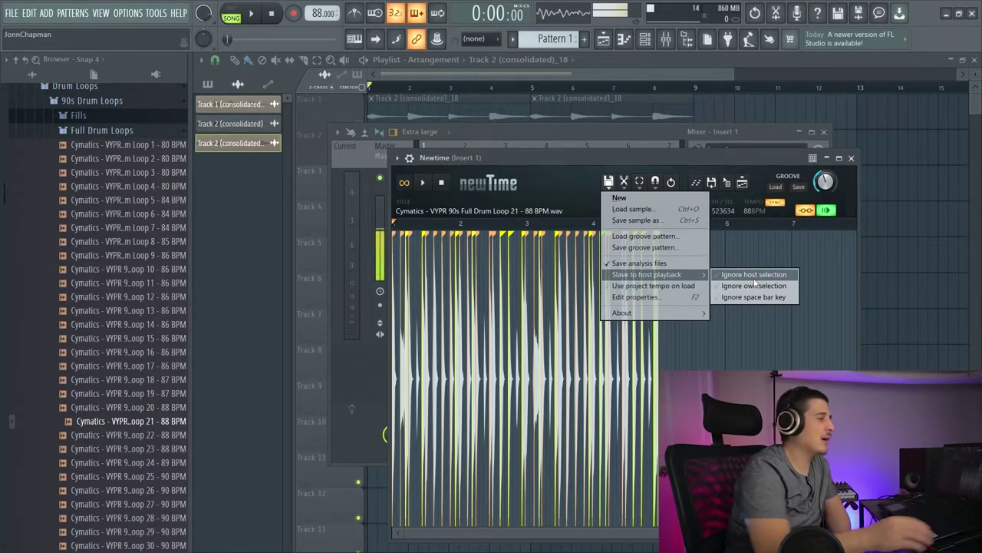
click(535, 88)
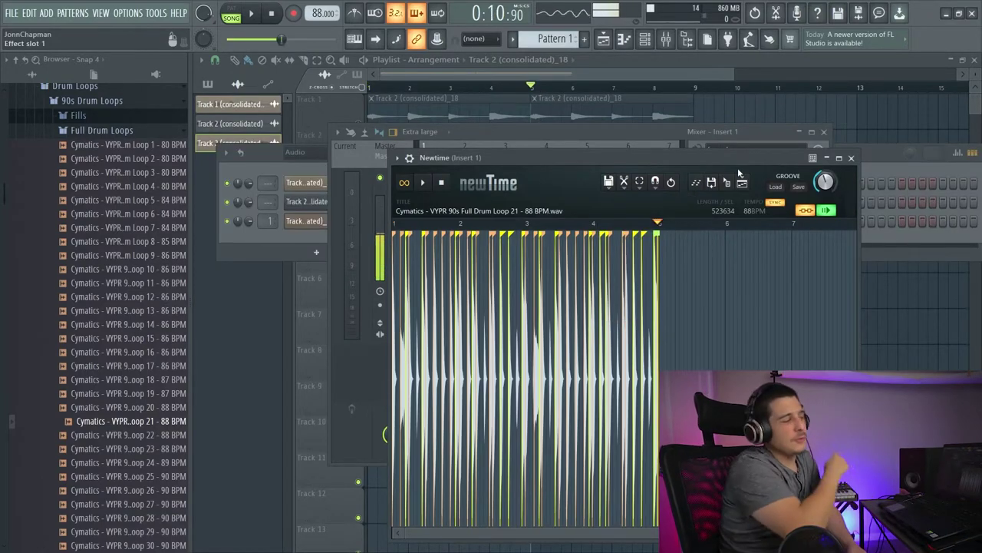
click(616, 187)
click(609, 183)
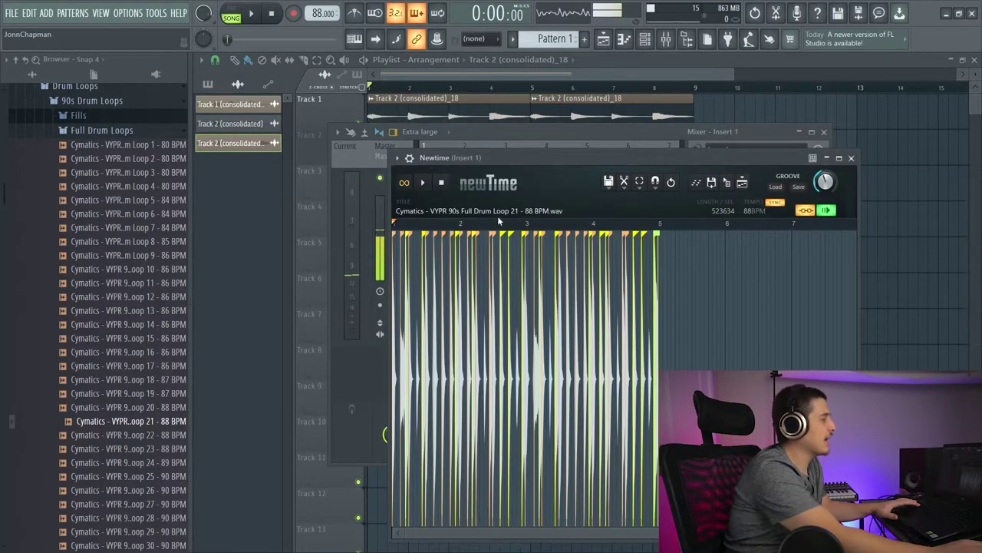
- Reposition Newtime, look over its file options, and preview then stop the loop in Newtime
drag(519, 158, 533, 133)
click(623, 157)
mouse_move(665, 252)
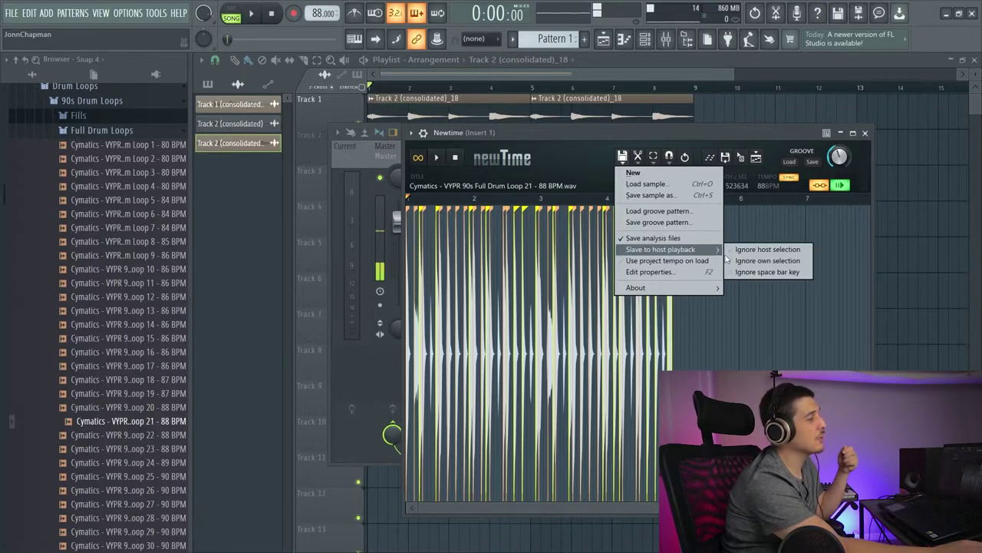
drag(666, 133, 599, 134)
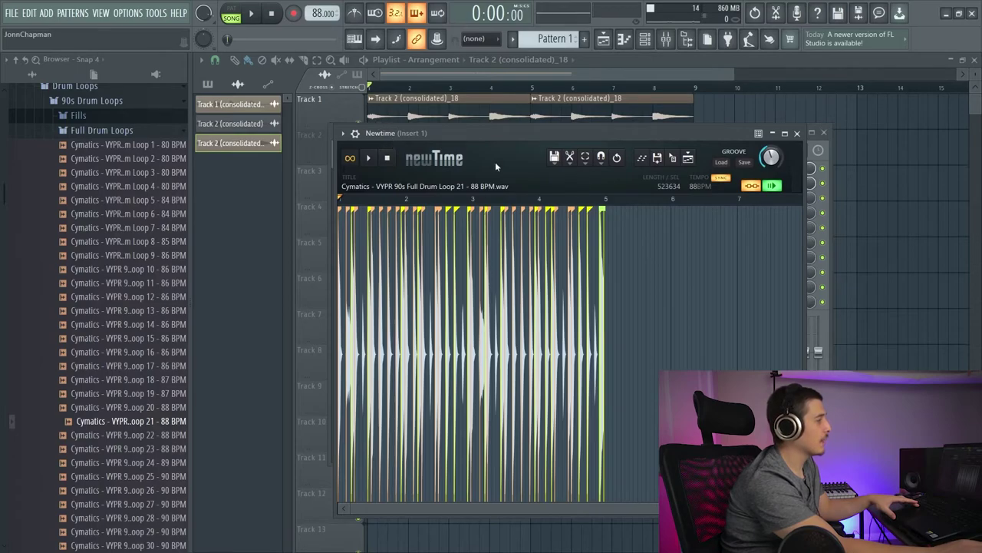
click(369, 158)
click(369, 159)
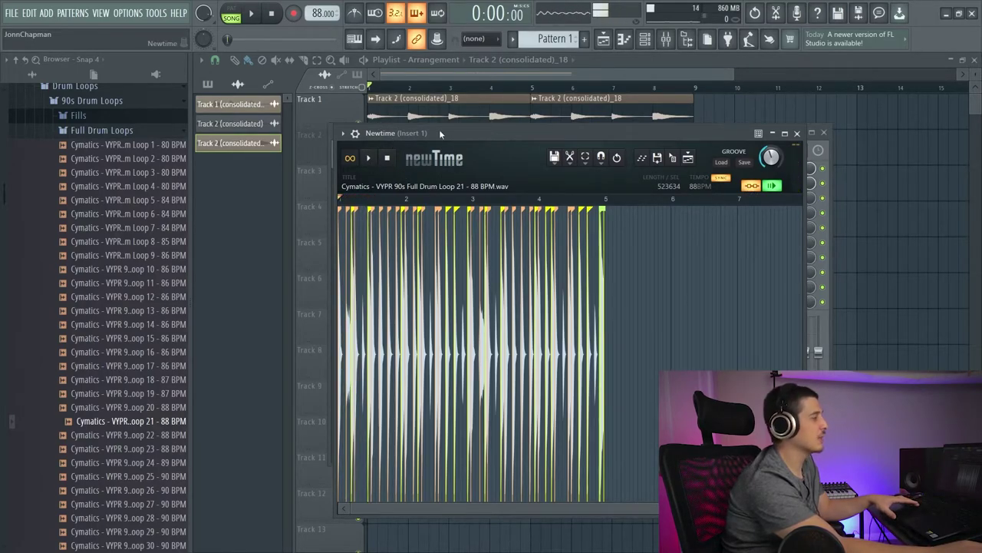
- Play the song, reopen Newtime from Mixer Insert 1 via F9, then stop and rewind
key(space)
click(583, 61)
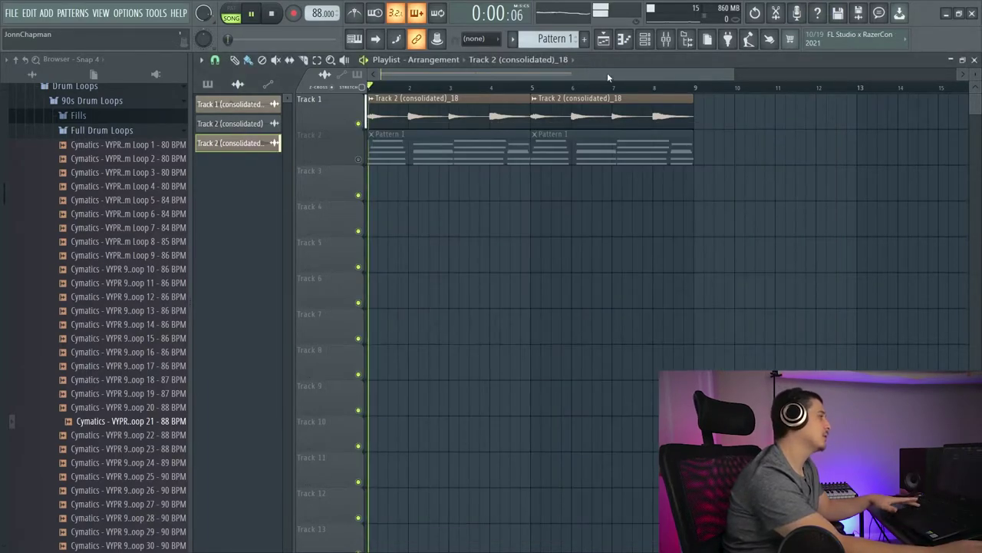
key(F9)
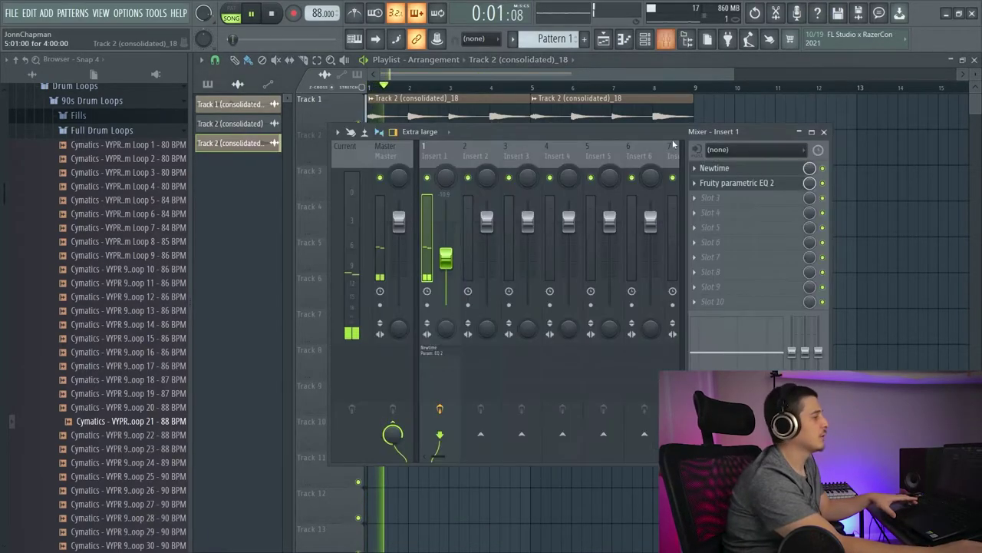
click(745, 174)
drag(548, 150, 533, 104)
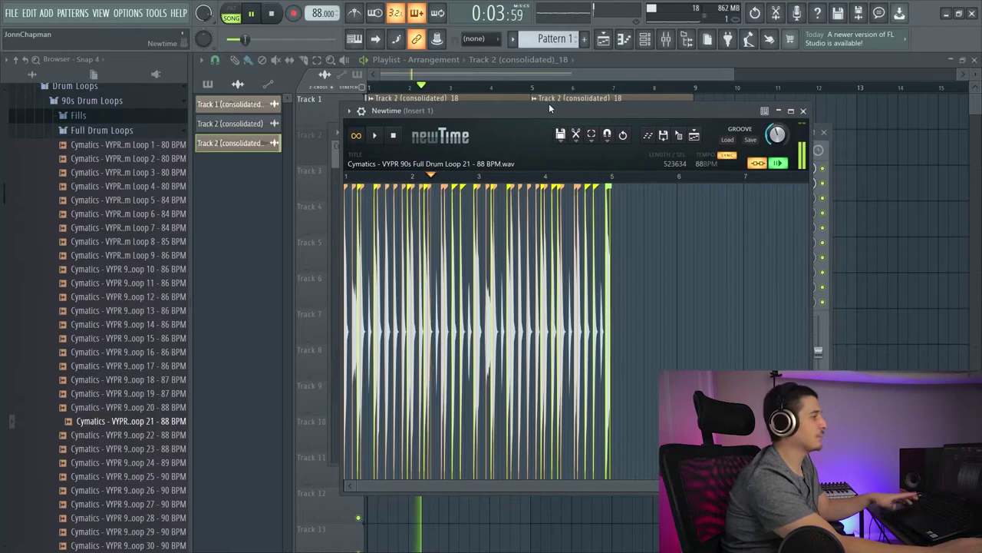
click(273, 14)
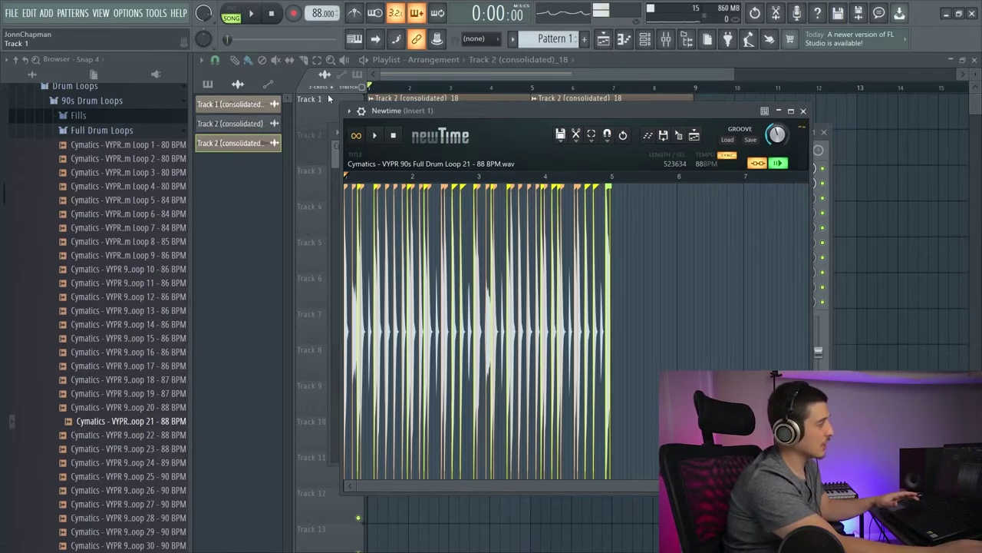
- Stop Newtime reacting to the space bar in its host-playback options, then play the song
click(560, 135)
mouse_move(604, 228)
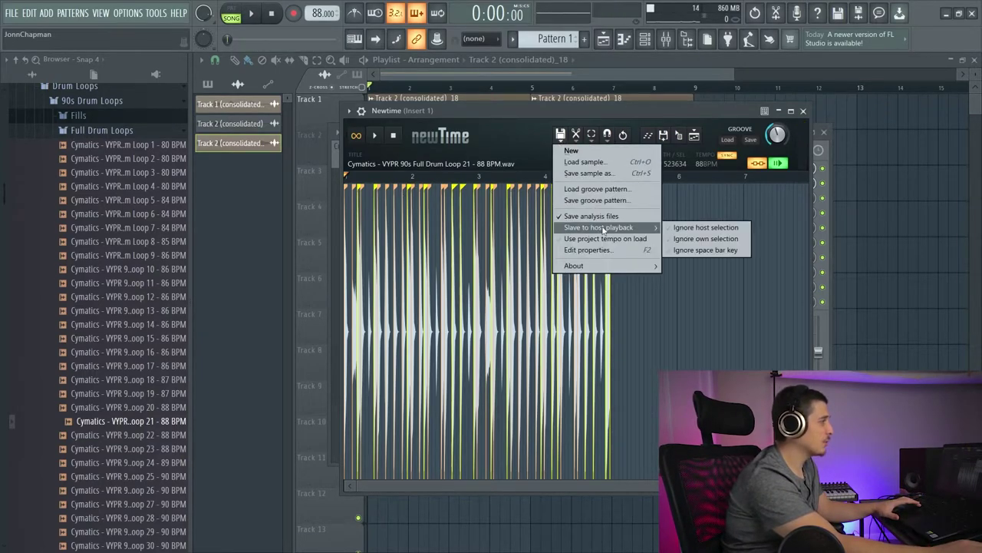
click(710, 250)
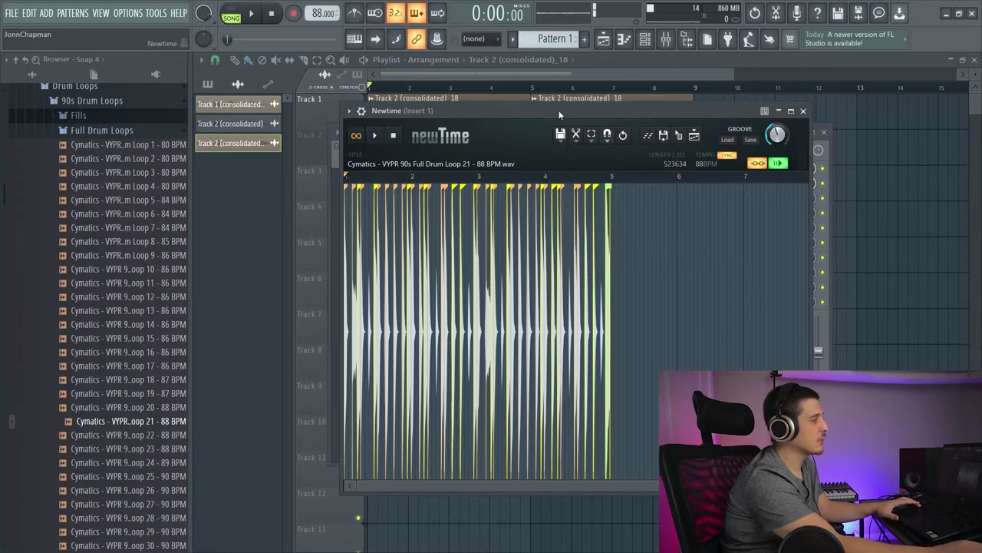
drag(560, 114, 588, 110)
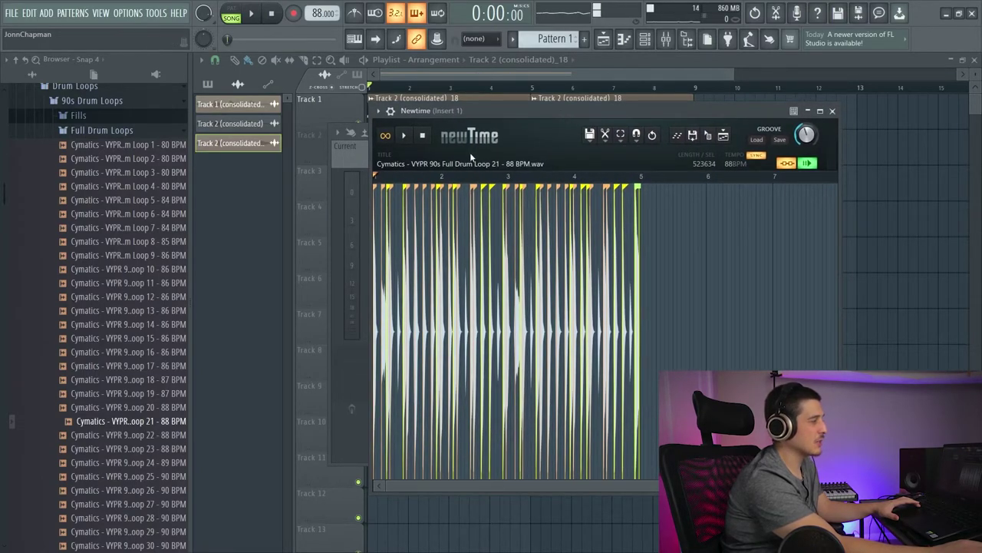
key(space)
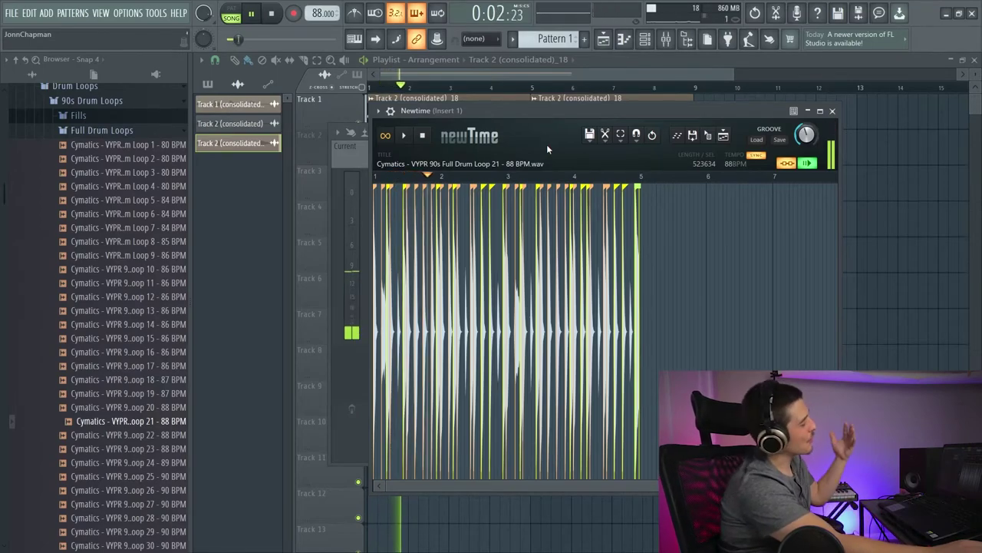
click(590, 137)
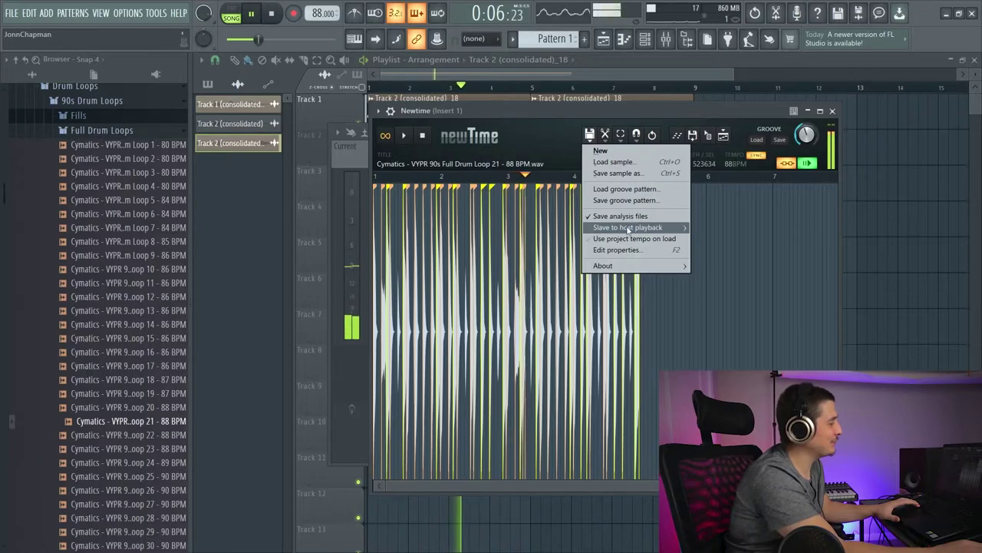
- Stop playback and check in the sample properties that the loop's tempo still reads 88 BPM
mouse_move(641, 229)
key(space)
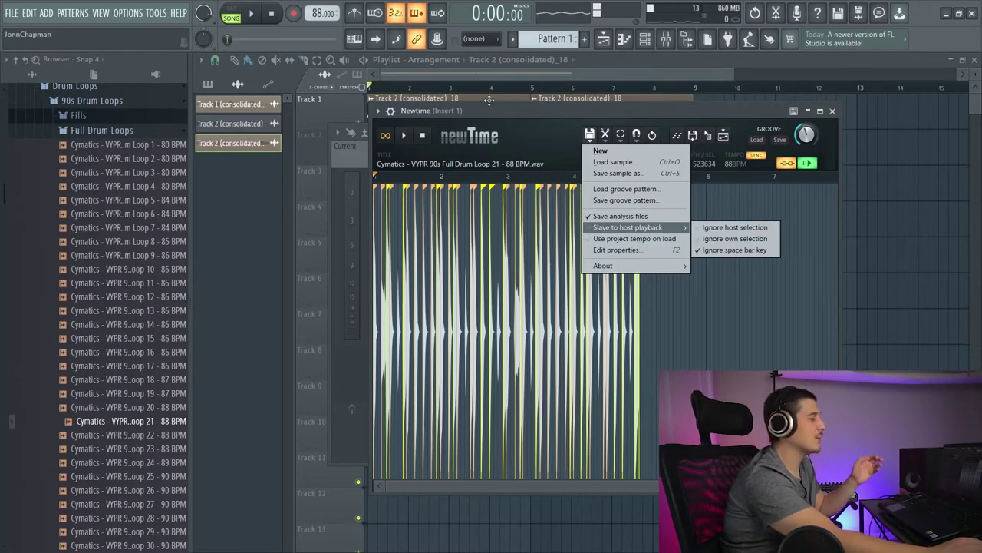
click(632, 251)
click(597, 233)
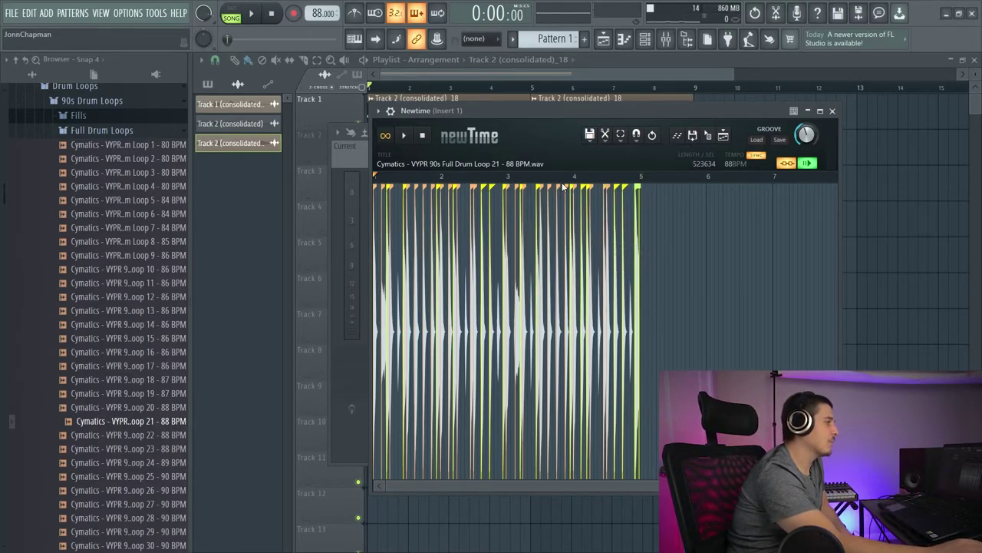
click(738, 163)
key(Escape)
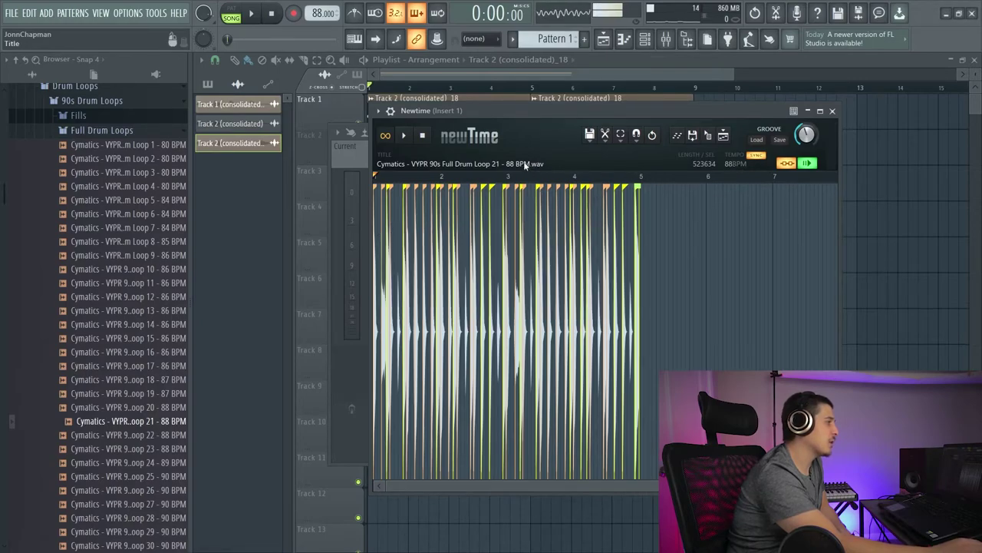
- Quantize the slices to the grid and lower the Groove amount below zero
click(605, 134)
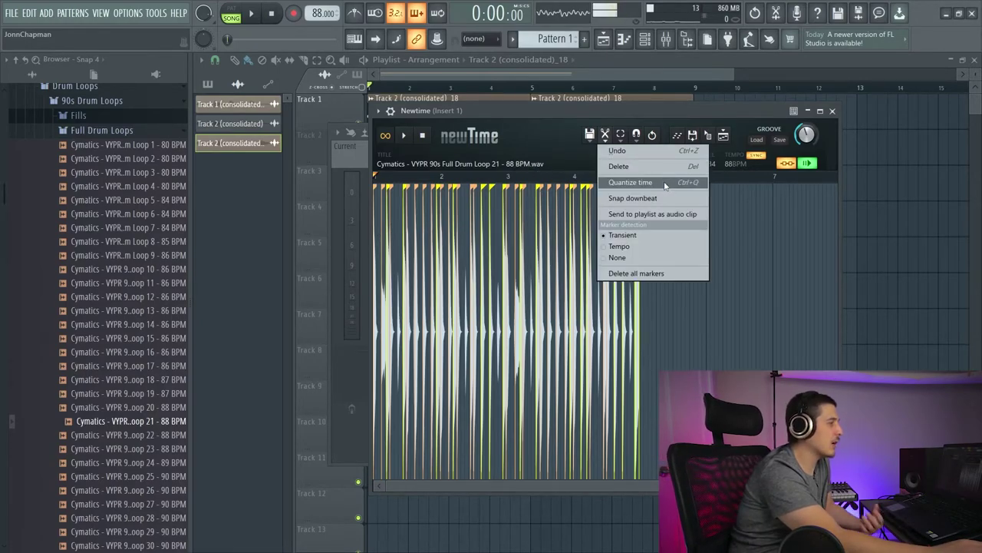
click(665, 184)
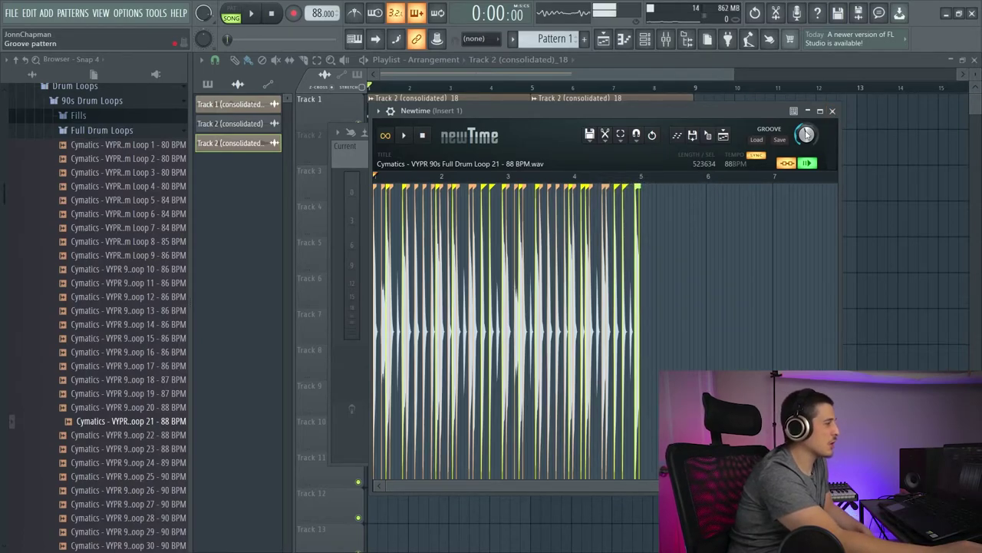
drag(806, 134, 806, 146)
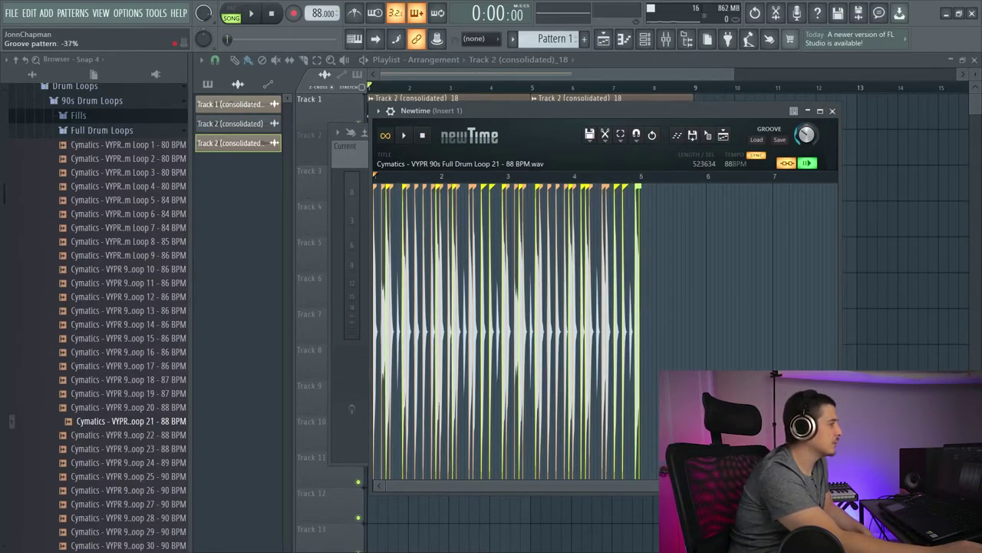
- Snap the downbeat to a marker on a hit before bar 4, then fine-tune a nearby slice marker
click(605, 134)
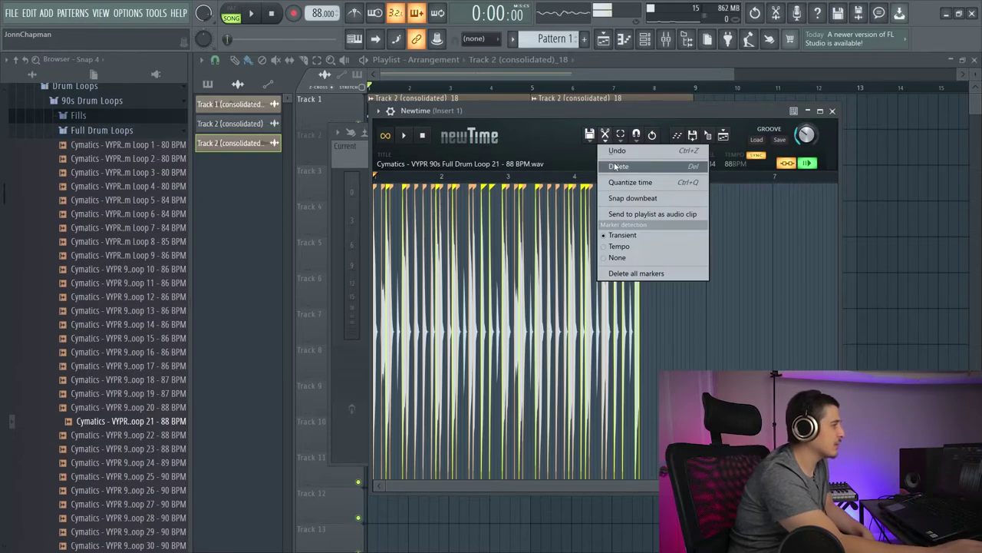
click(634, 199)
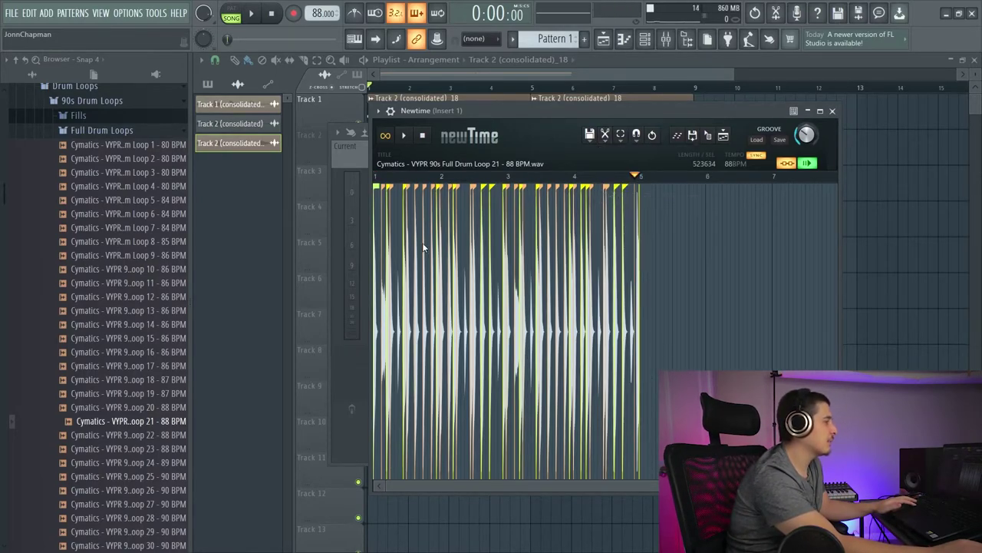
click(378, 190)
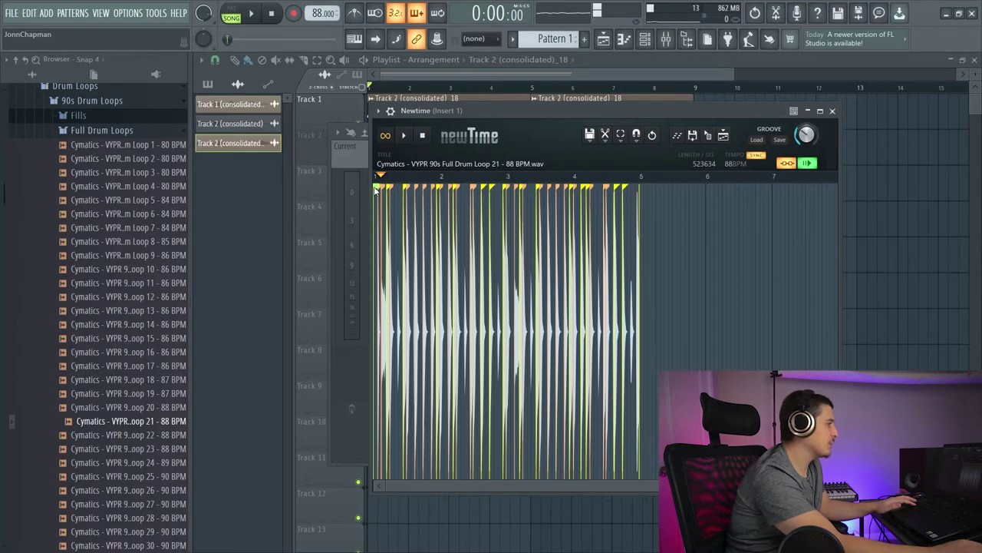
click(529, 207)
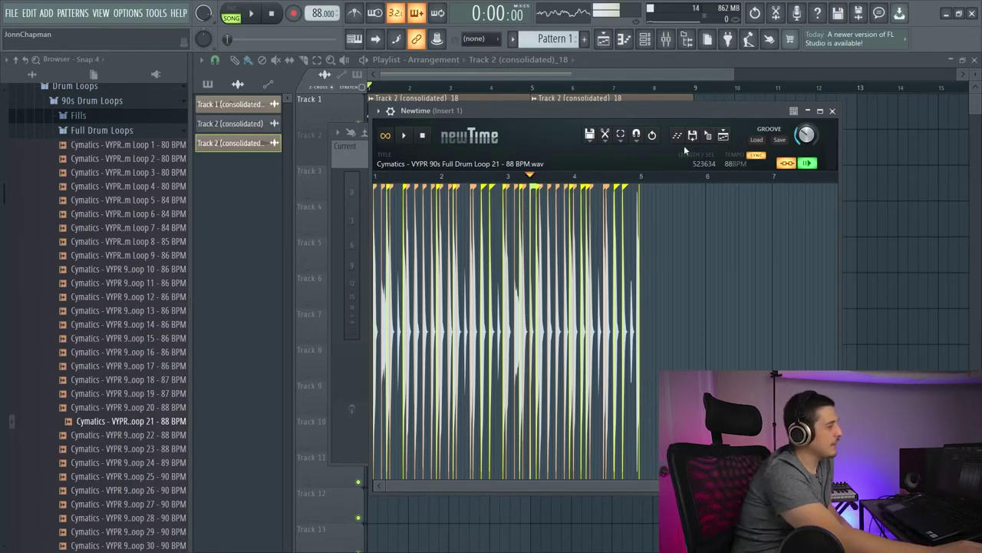
click(632, 139)
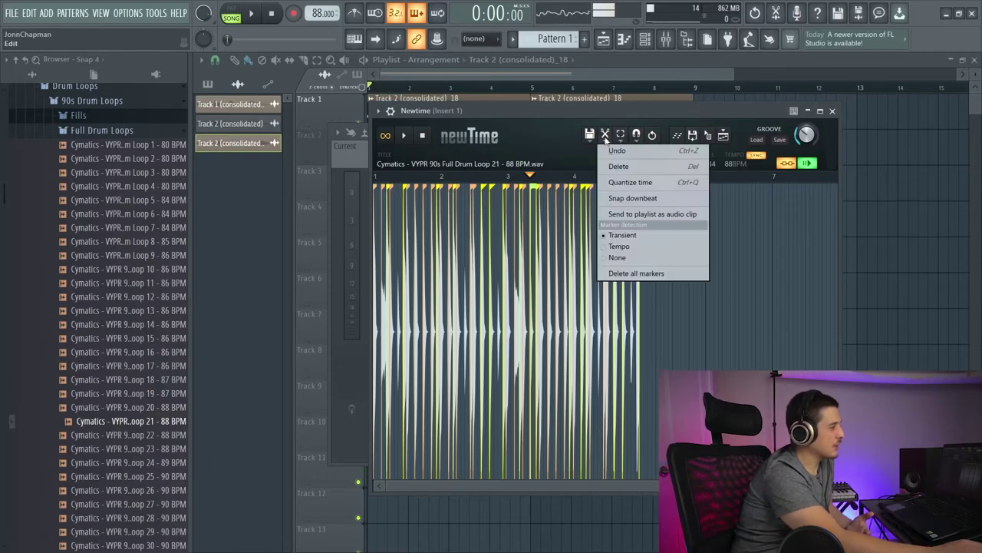
click(639, 199)
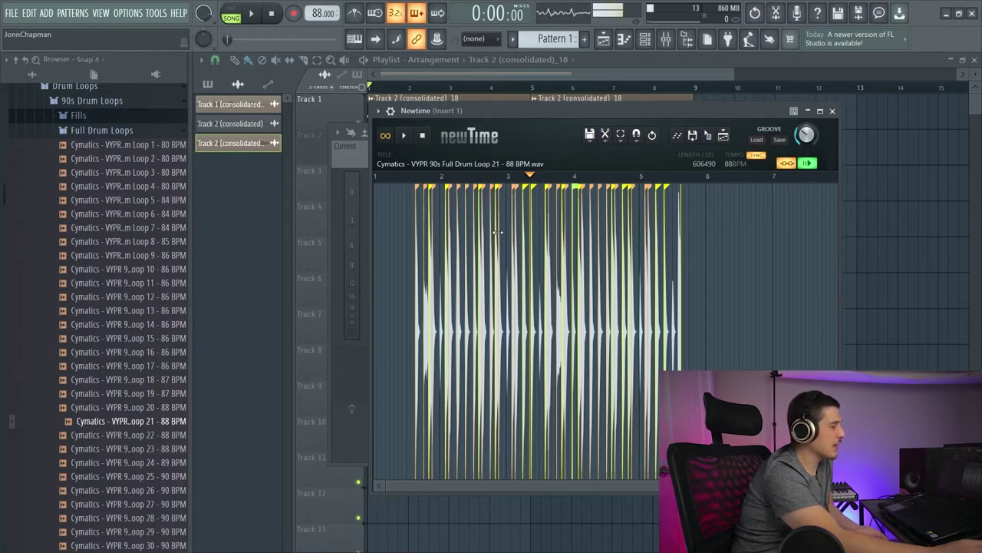
click(581, 176)
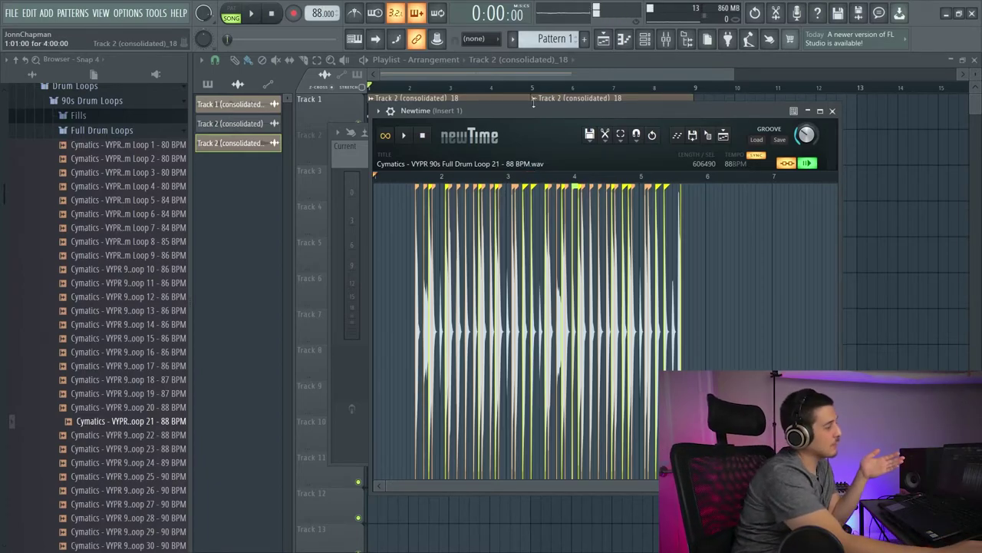
drag(574, 187, 568, 203)
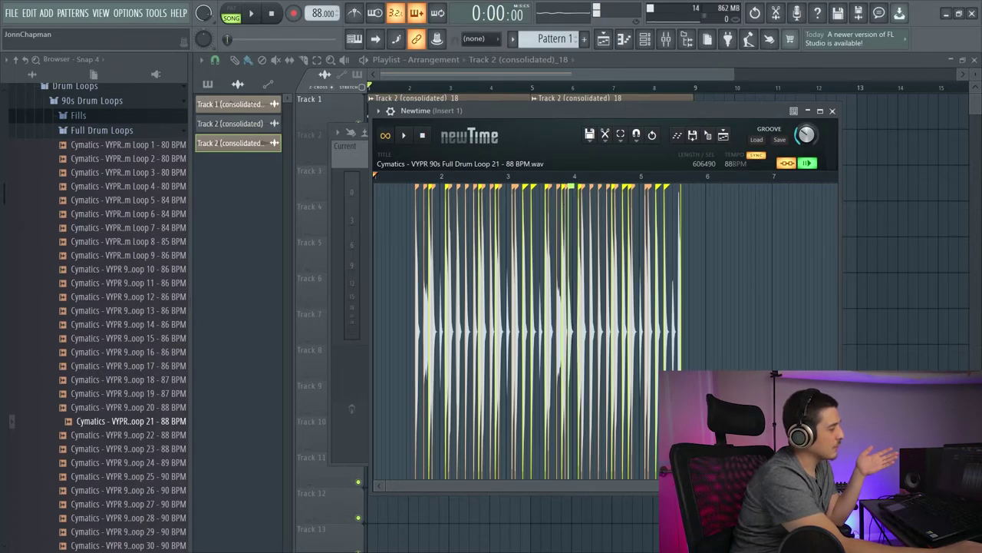
- Apply Snap downbeat so the re-stretched slices end the loop near bar 5
scroll(574, 192, up, 5)
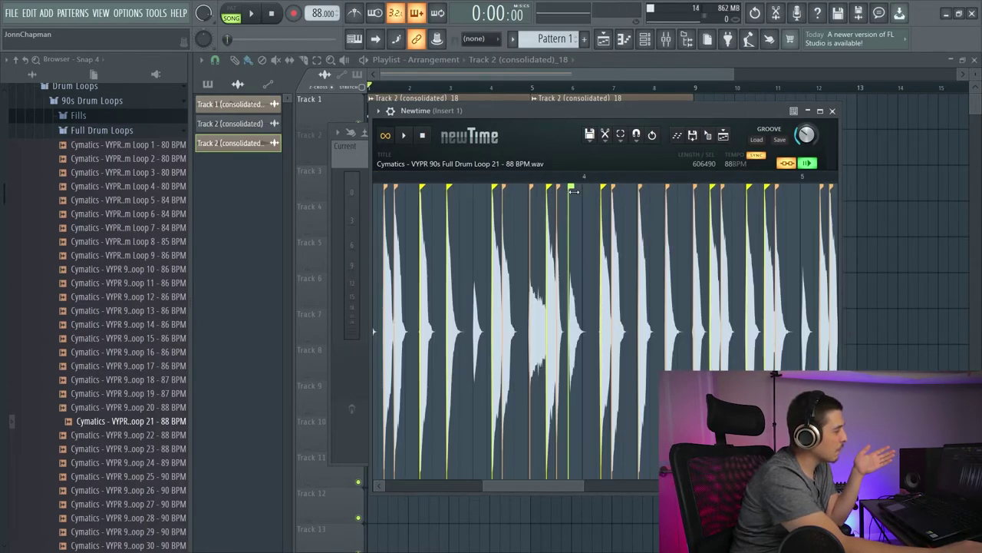
scroll(574, 192, down, 5)
click(605, 134)
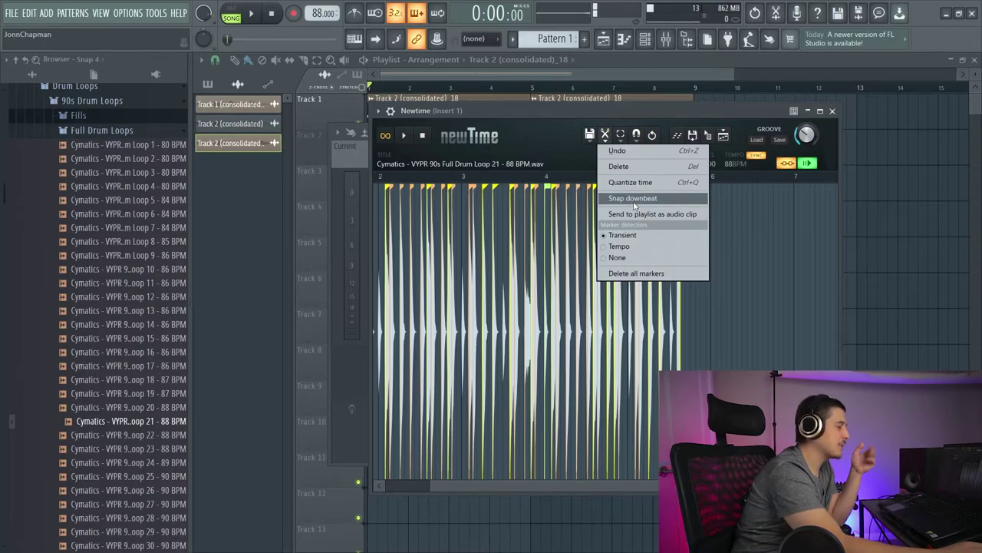
click(619, 166)
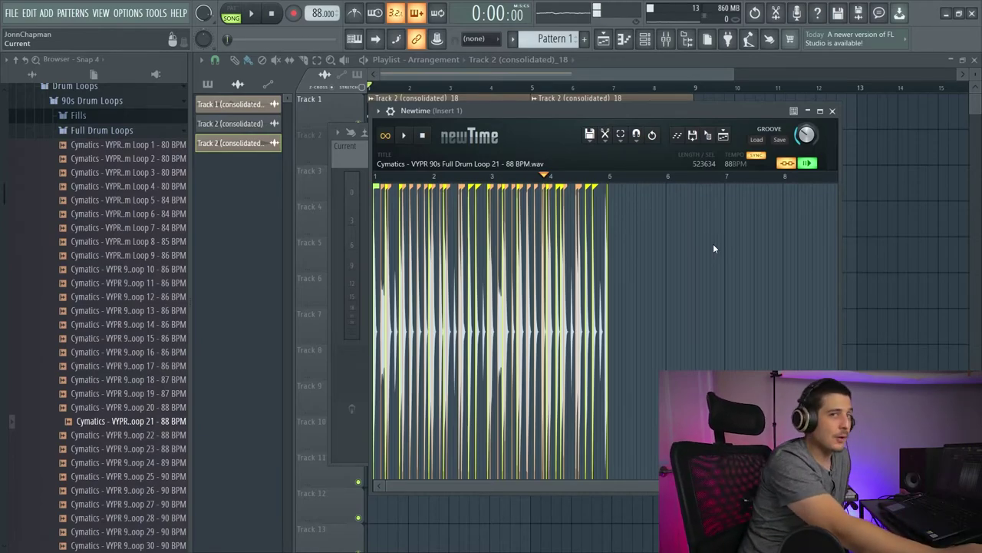
- Send the re-timed loop to the playlist as an audio clip and clear its markers with None detection
click(604, 135)
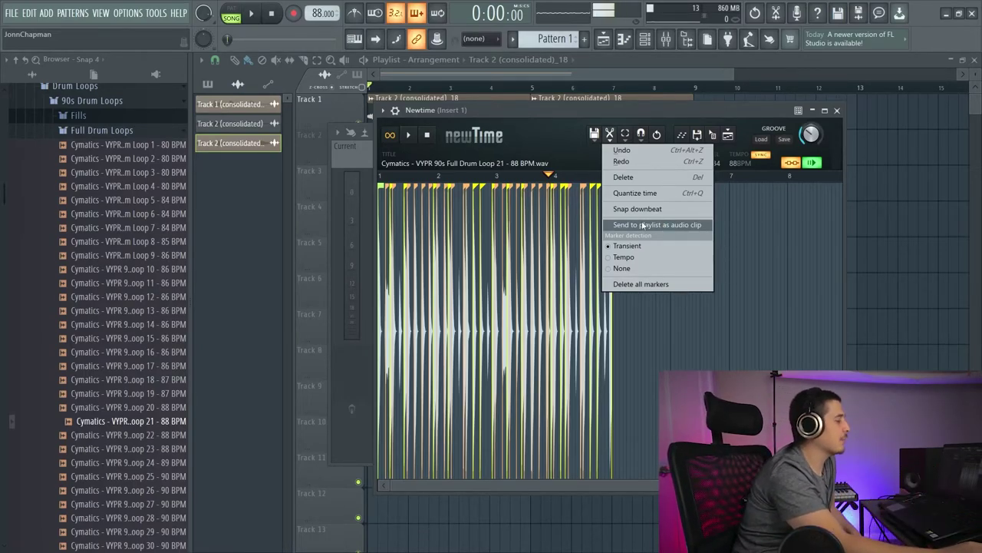
click(650, 224)
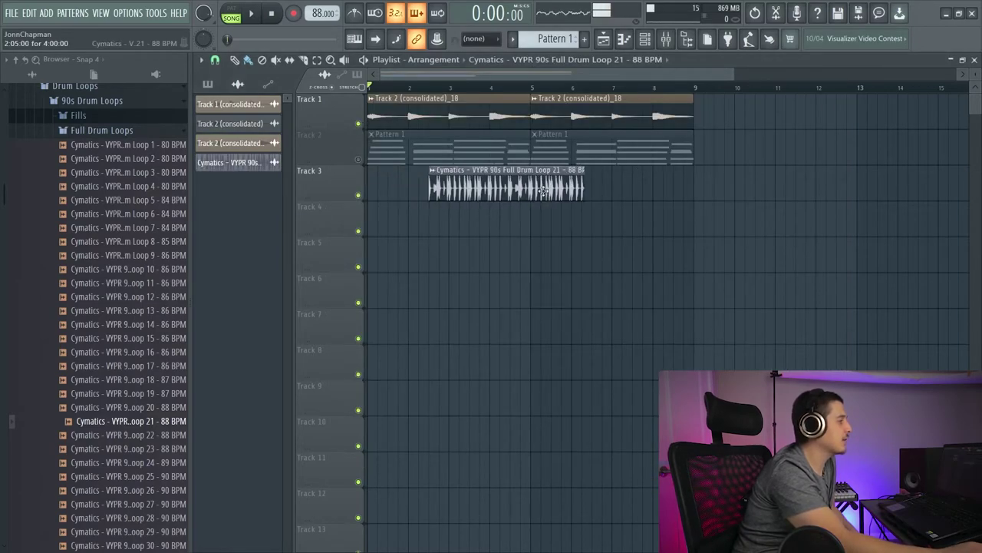
click(588, 131)
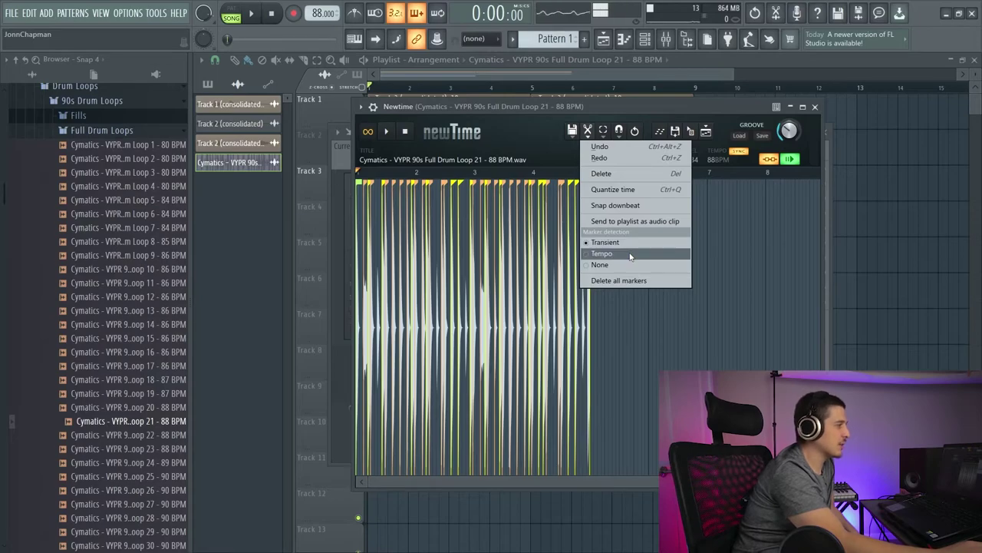
click(607, 254)
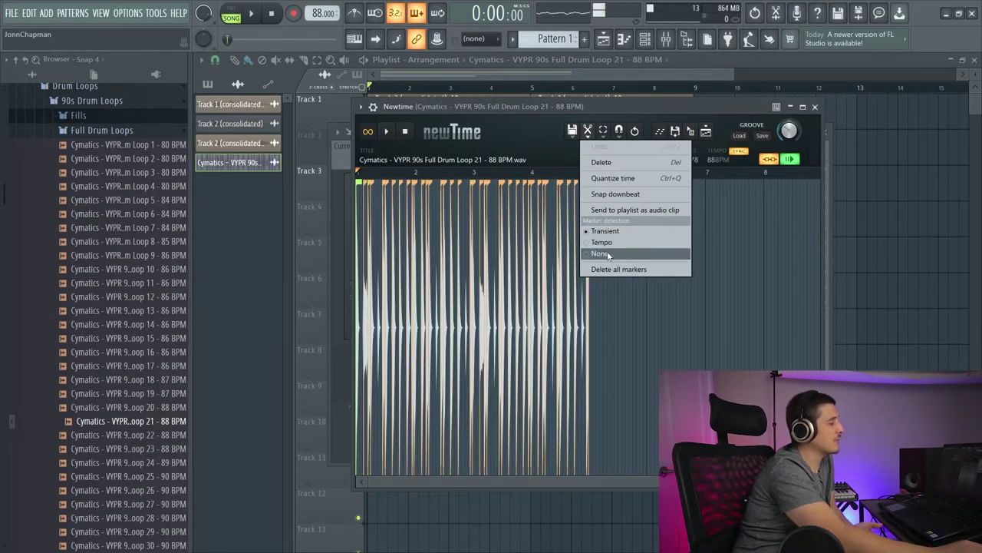
click(610, 245)
click(606, 318)
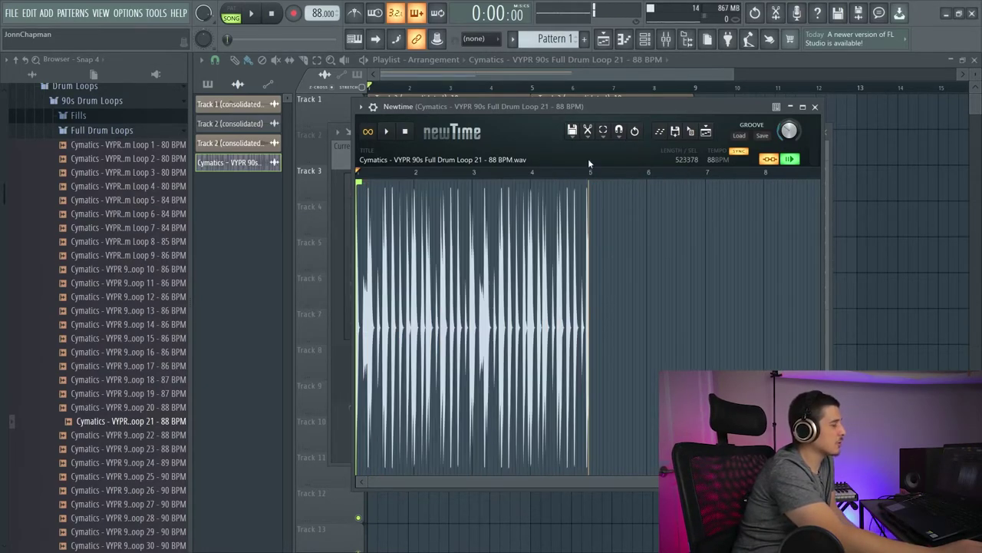
- Auto-detect markers on the clip's waveform, then delete all of them
click(588, 130)
click(610, 232)
click(599, 316)
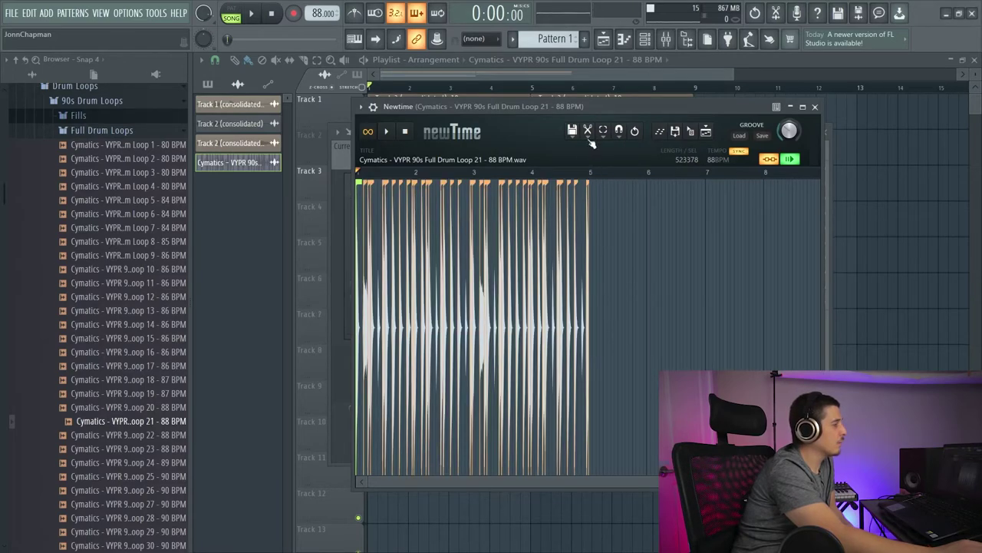
click(588, 131)
click(615, 268)
click(542, 321)
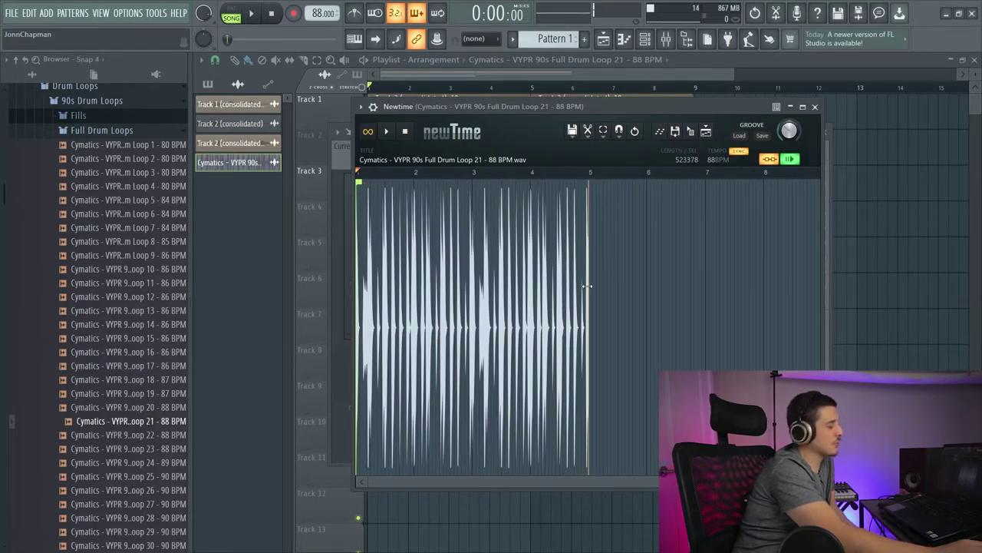
- Re-detect the clip's slice markers using Transient detection
click(588, 131)
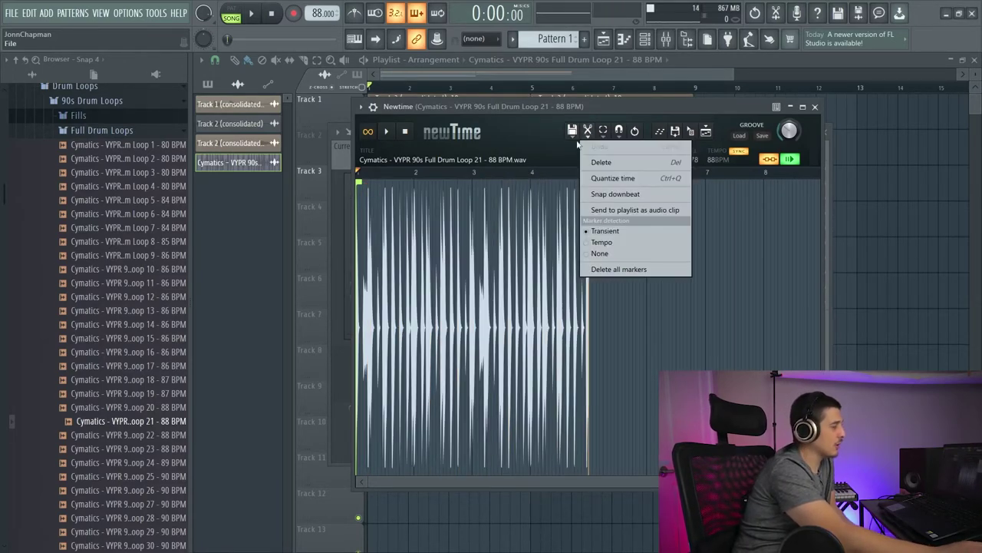
click(613, 231)
click(588, 132)
click(614, 210)
click(594, 314)
click(590, 132)
click(608, 232)
click(594, 314)
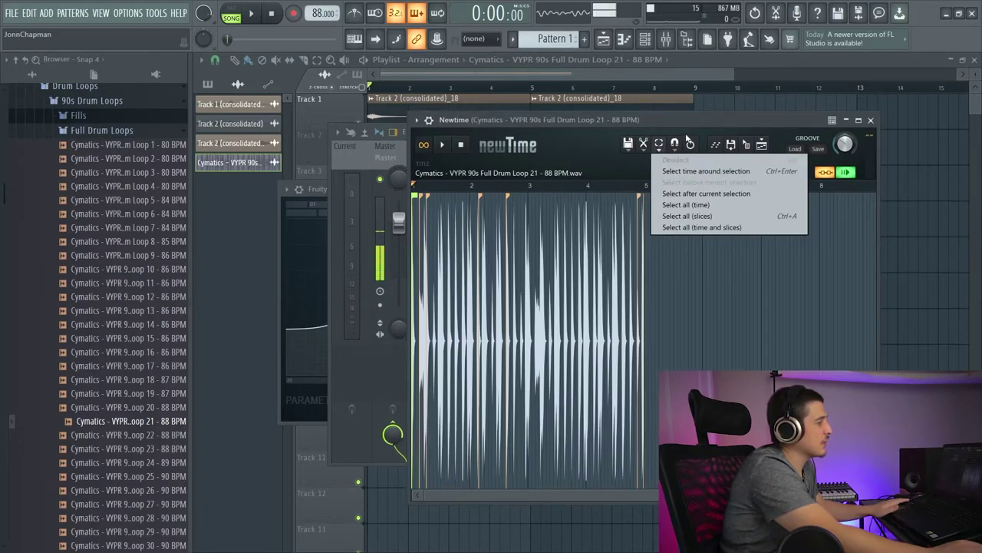
- Drag a time selection across the loop and box-select markers over the waveform
drag(646, 189, 413, 187)
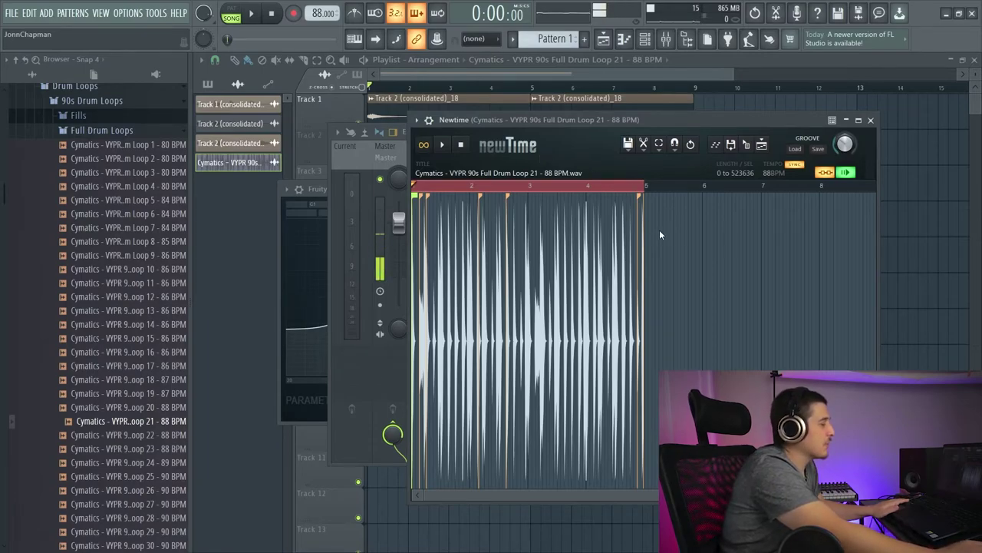
drag(670, 236, 483, 330)
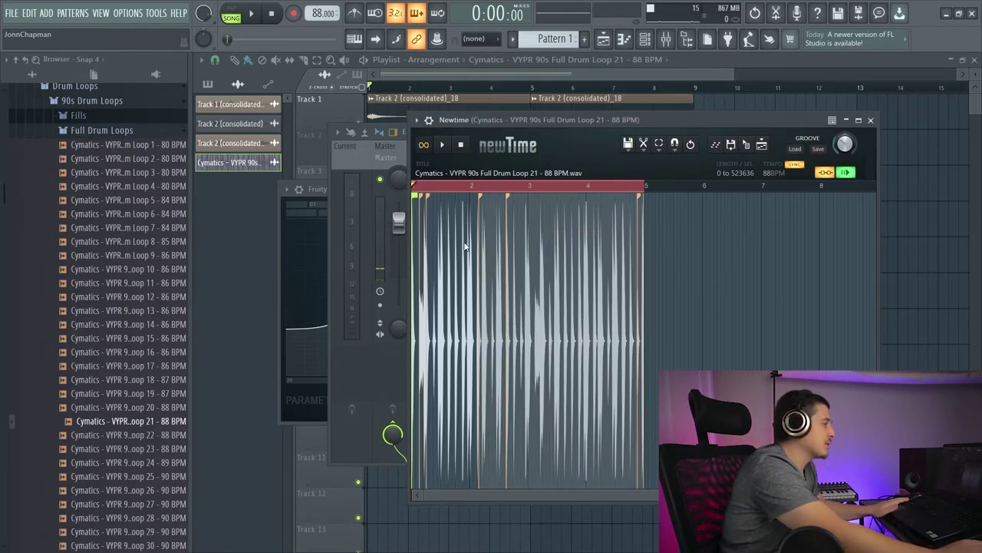
drag(702, 255, 444, 311)
click(741, 263)
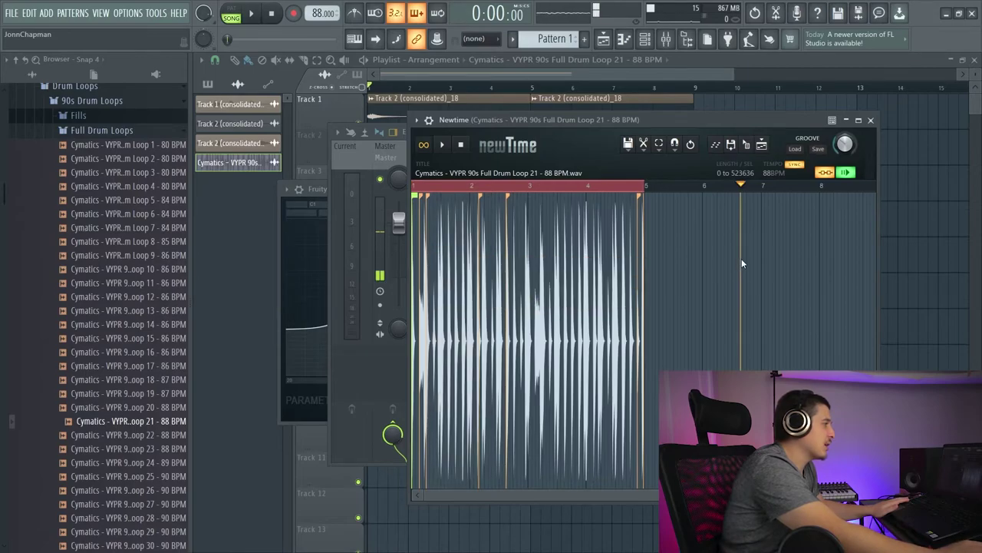
drag(680, 255, 487, 334)
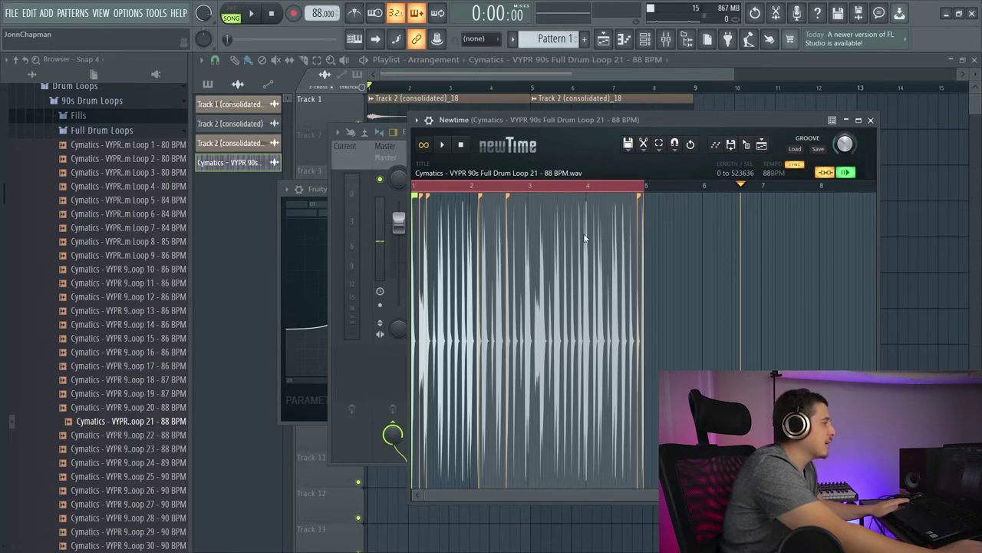
- Select the time around, before and after the current selection from the selection options
click(658, 145)
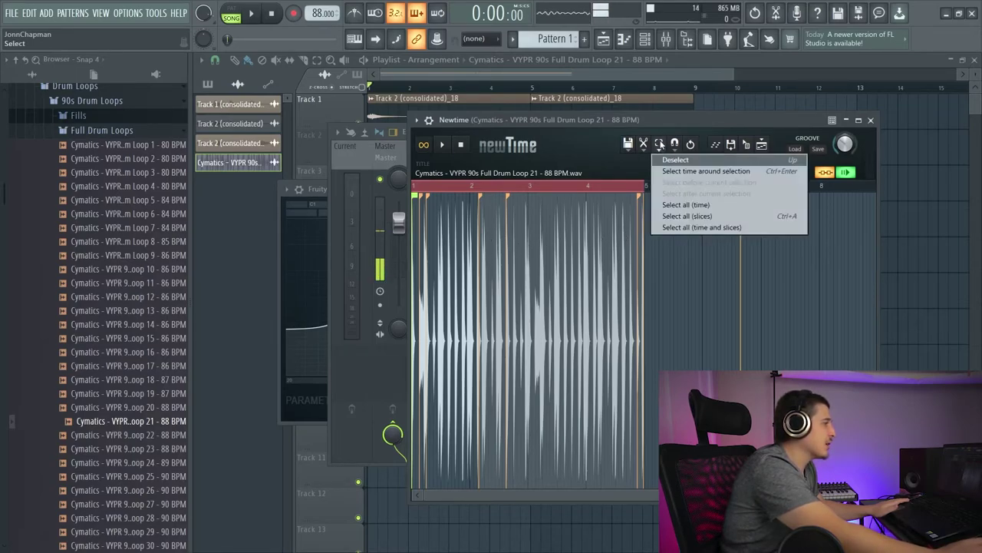
click(697, 171)
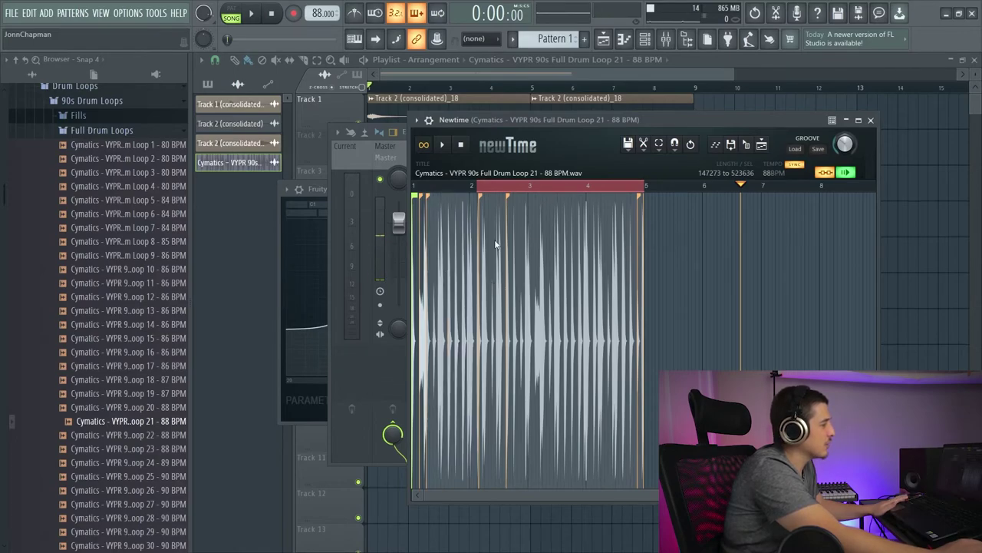
click(489, 216)
click(658, 144)
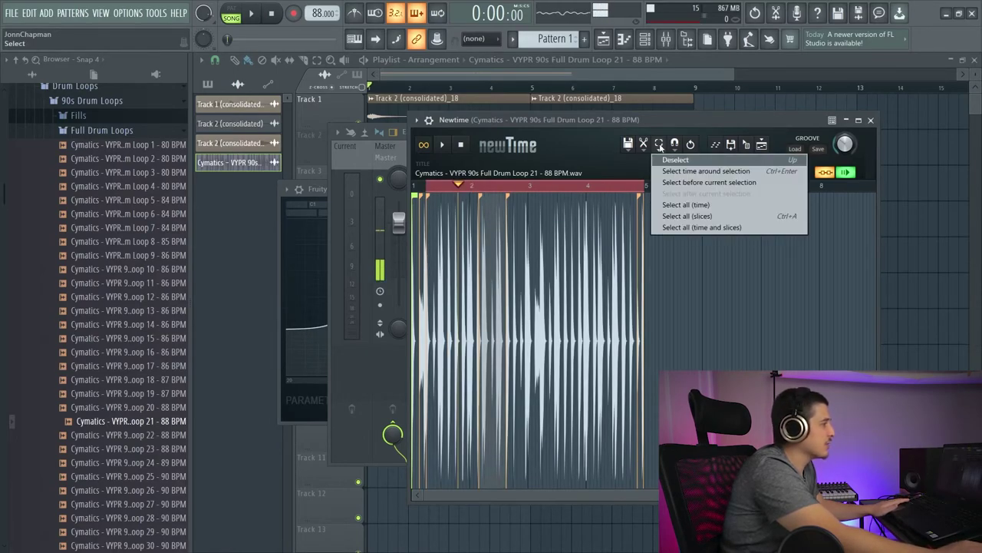
click(729, 171)
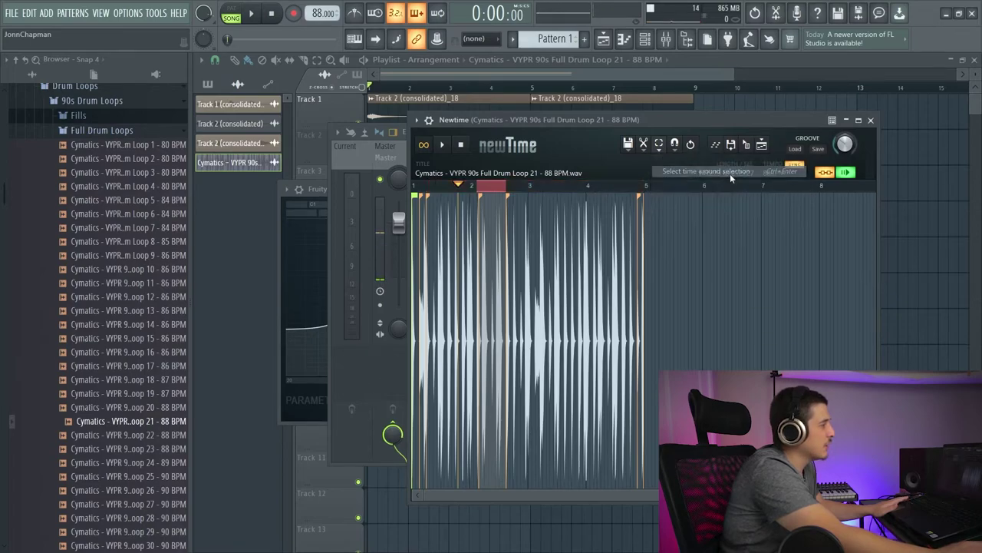
click(659, 143)
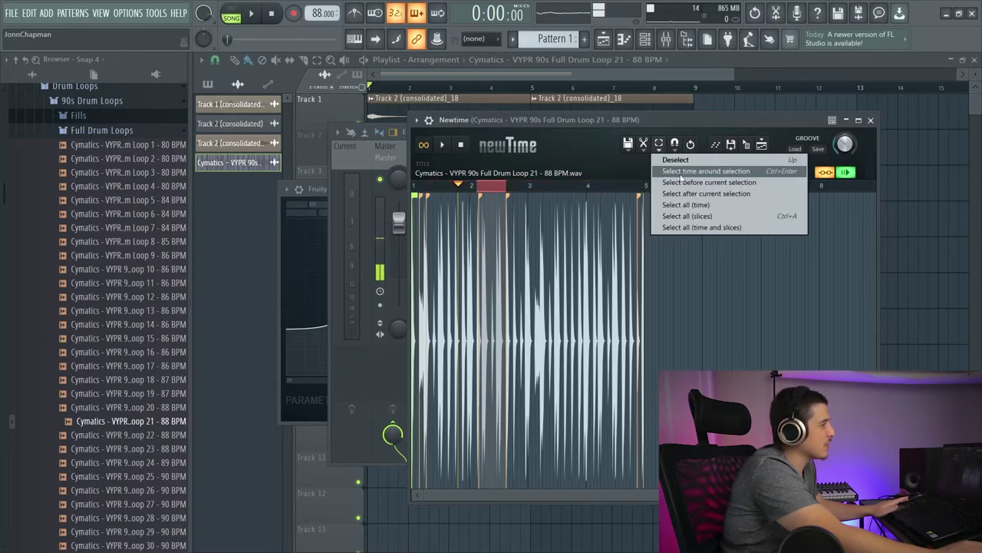
click(719, 186)
click(659, 143)
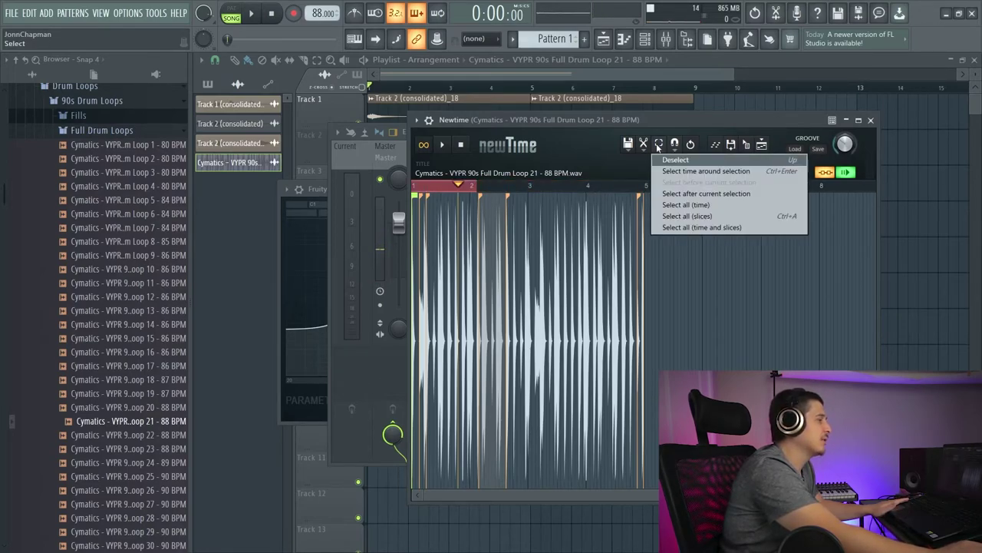
click(723, 195)
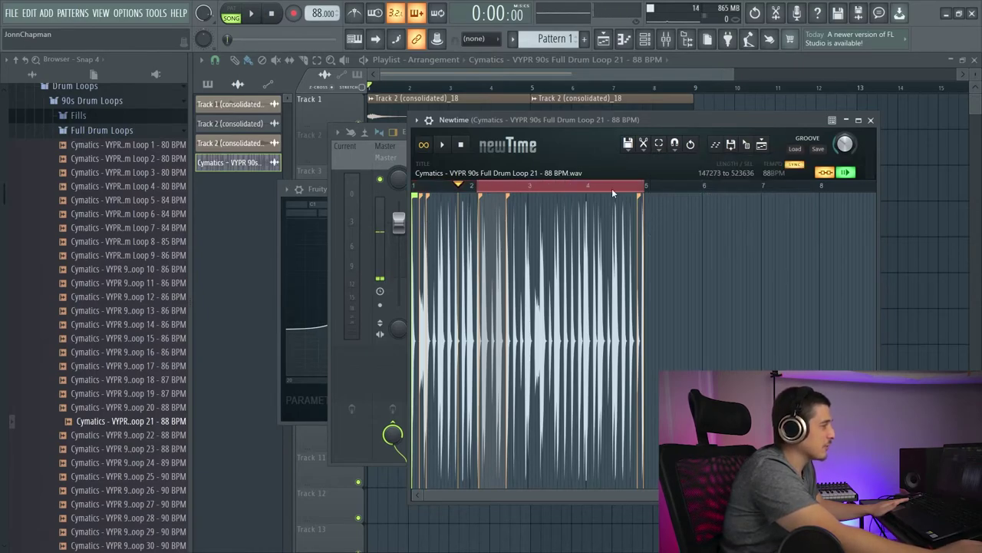
- Select the whole sample, all slices and the full loop range, then clear the time selection
click(661, 146)
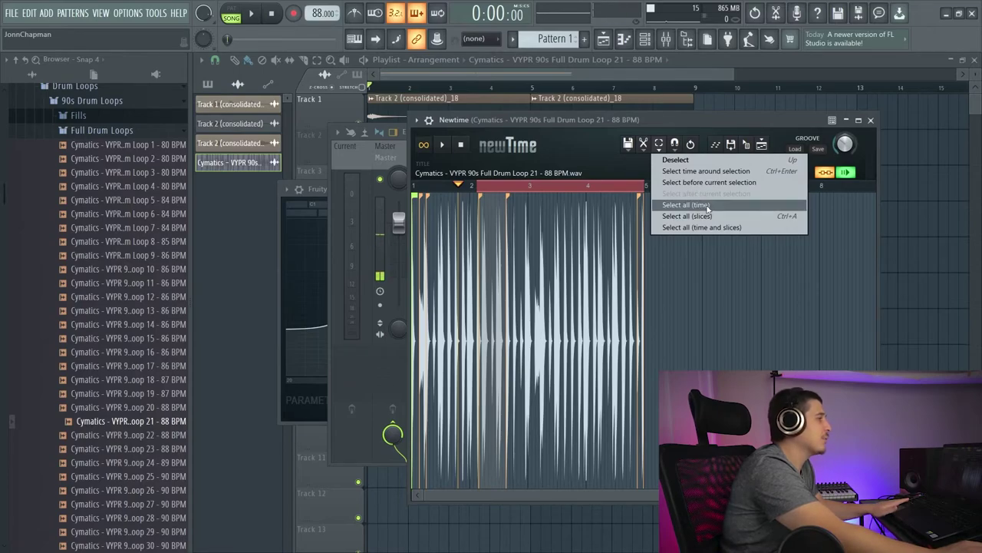
click(708, 205)
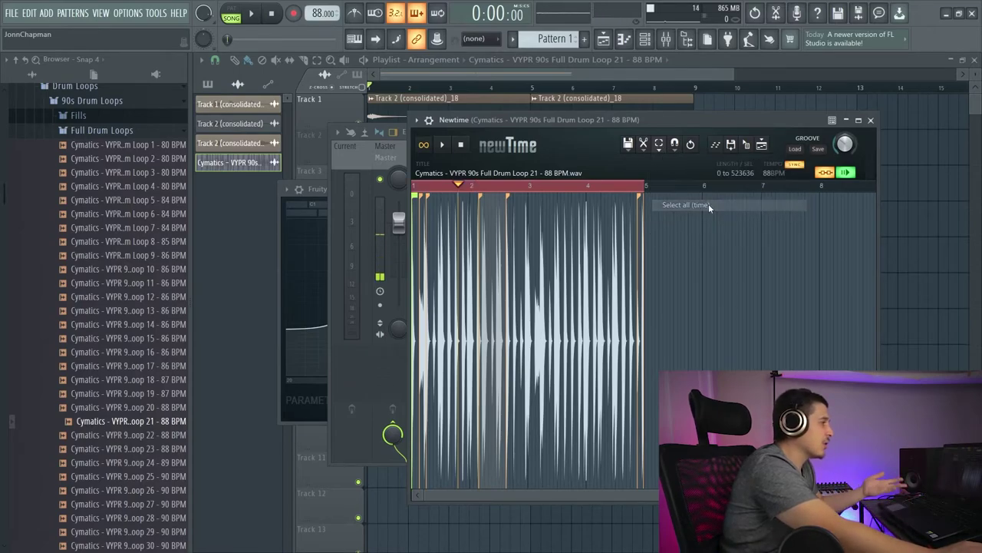
click(658, 145)
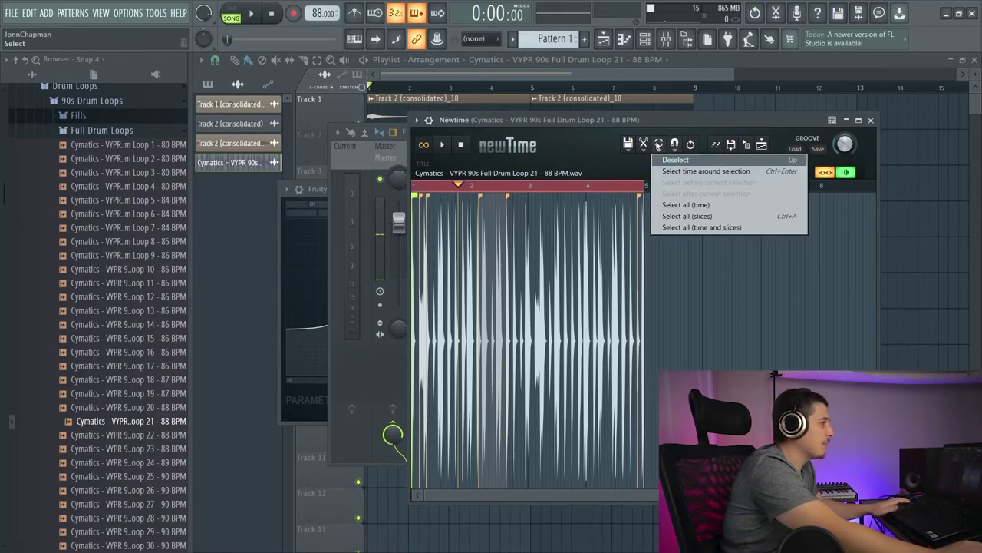
click(687, 216)
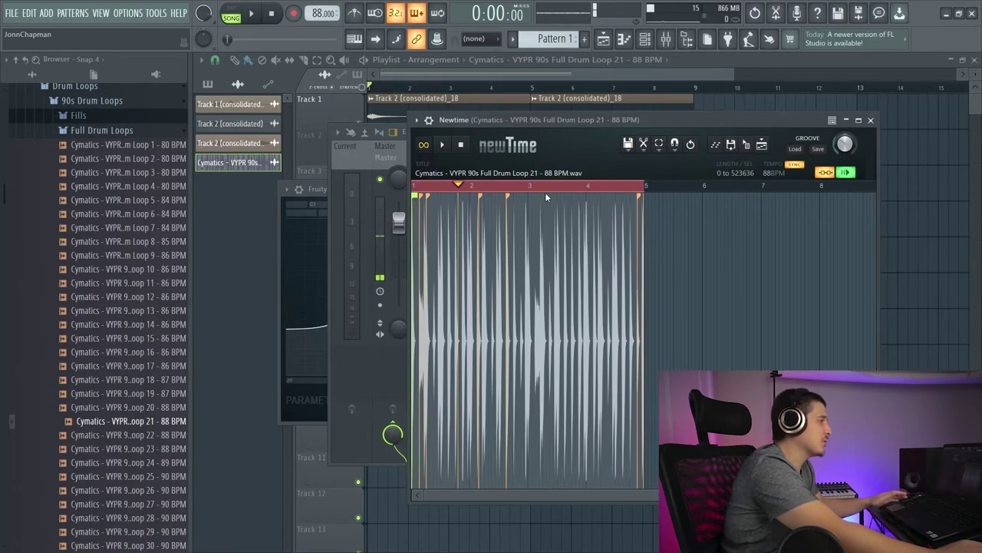
click(541, 227)
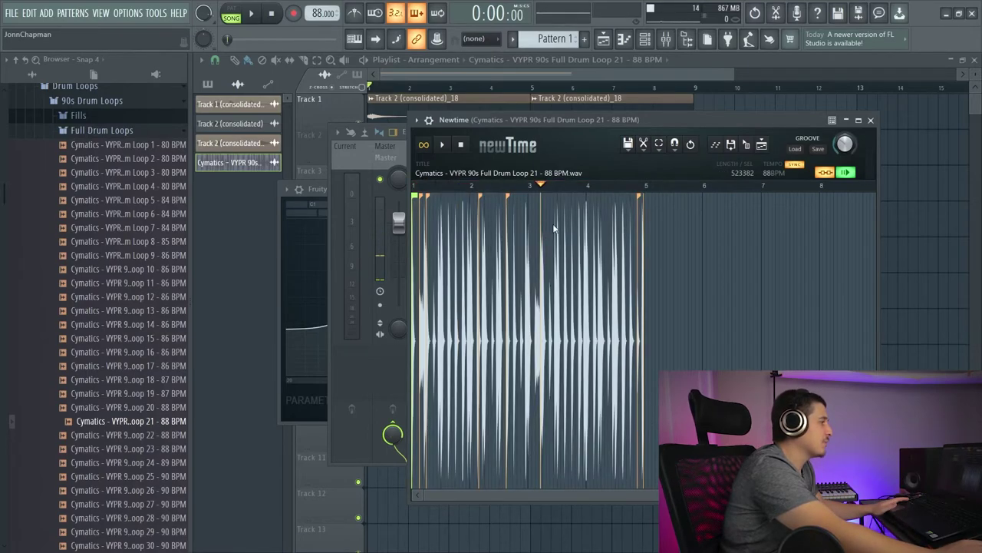
click(659, 146)
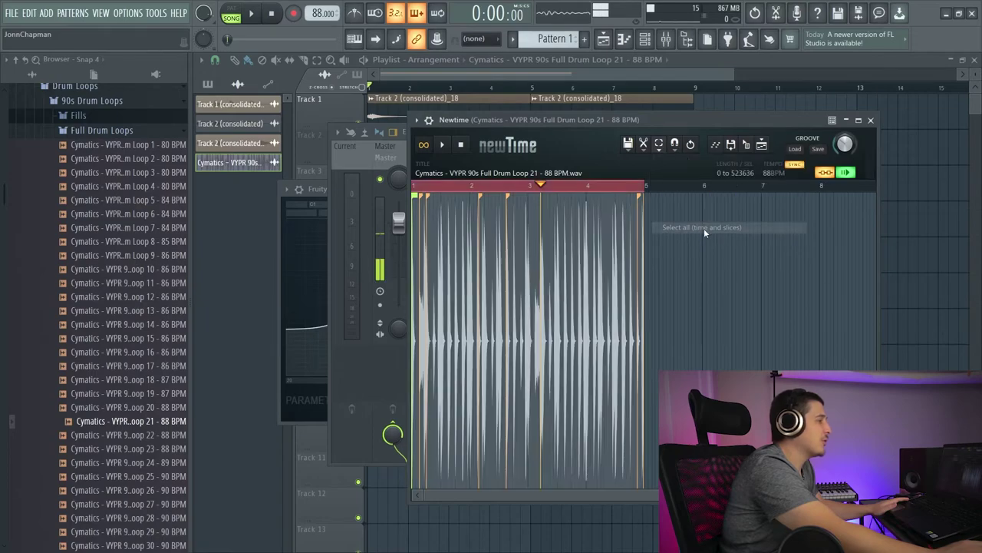
click(704, 228)
click(683, 227)
click(659, 145)
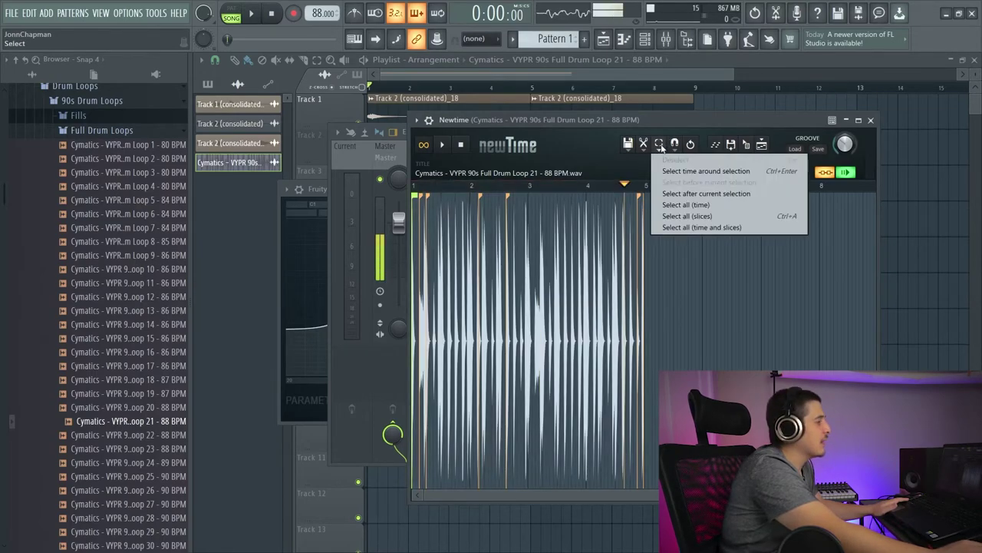
- Change Newtime's marker snap resolution from the magnet menu
click(675, 144)
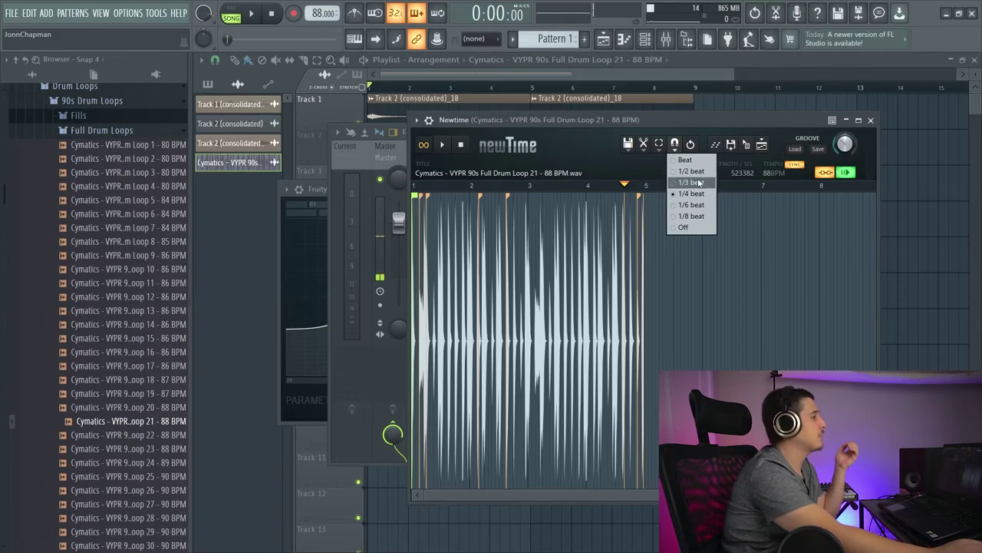
click(682, 227)
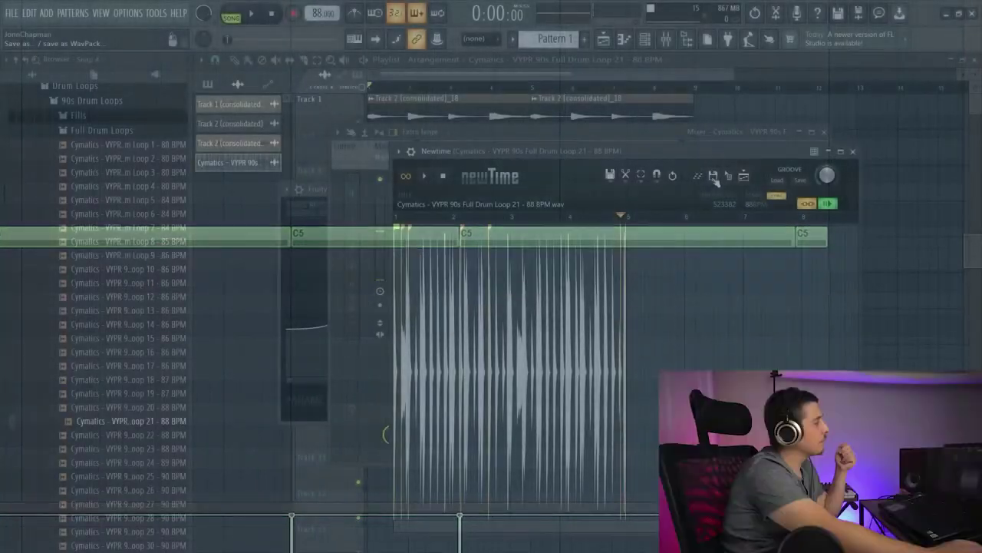
- Open Save As for the re-timed loop as a WAV, then dismiss it without saving
click(716, 136)
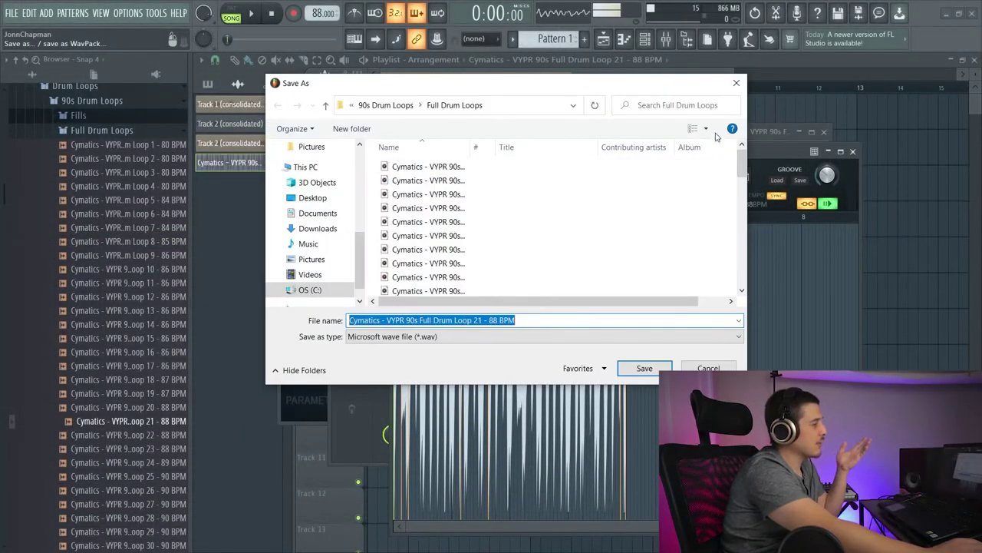
click(735, 83)
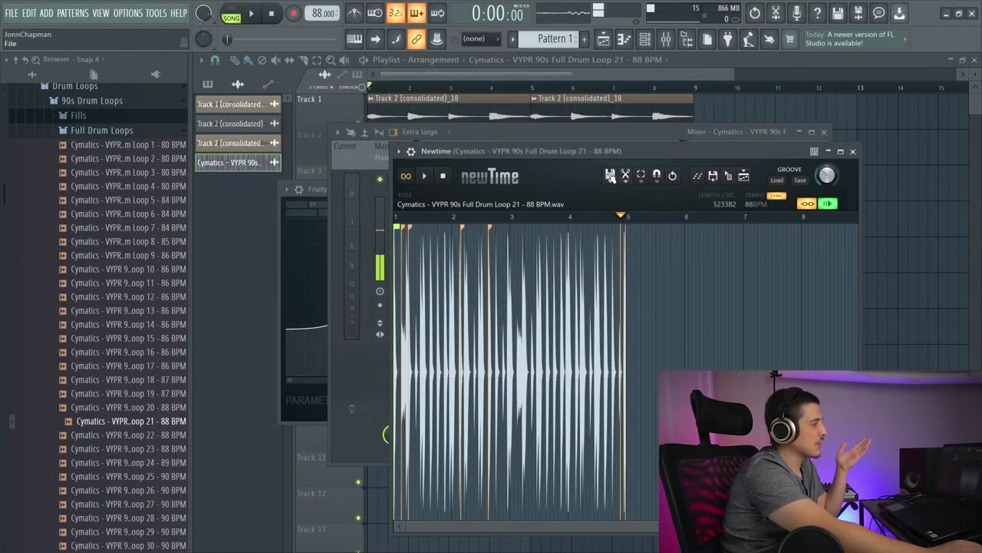
click(610, 175)
click(563, 182)
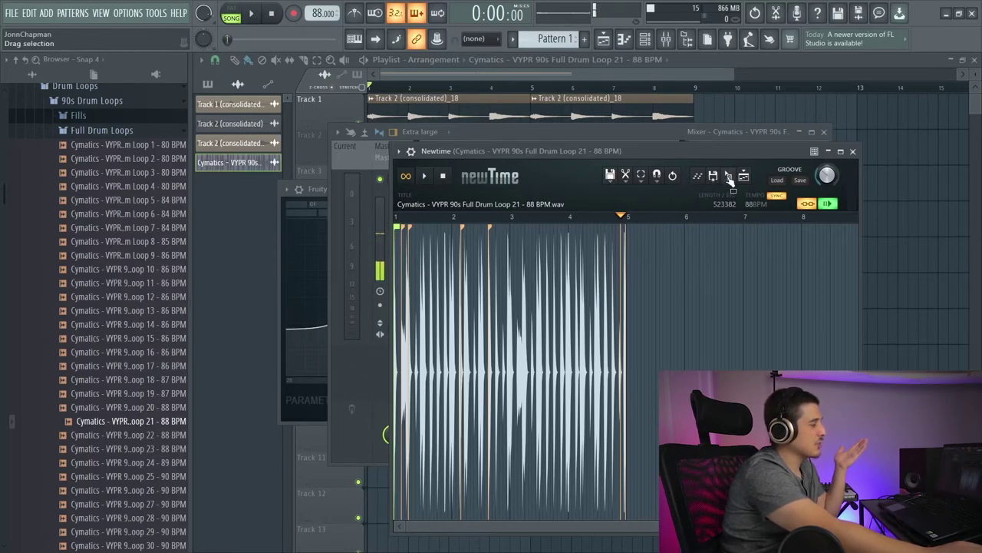
- Drag the edited loop into the playlist as new audio clips, including one onto Track 1
drag(730, 179, 750, 159)
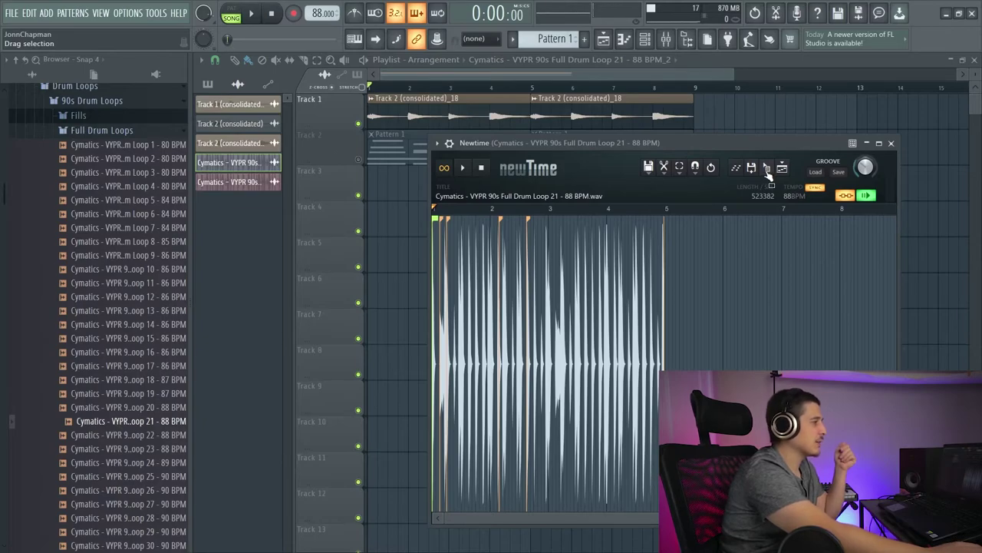
drag(768, 174, 314, 268)
drag(522, 147, 521, 190)
scroll(670, 336, up, 5)
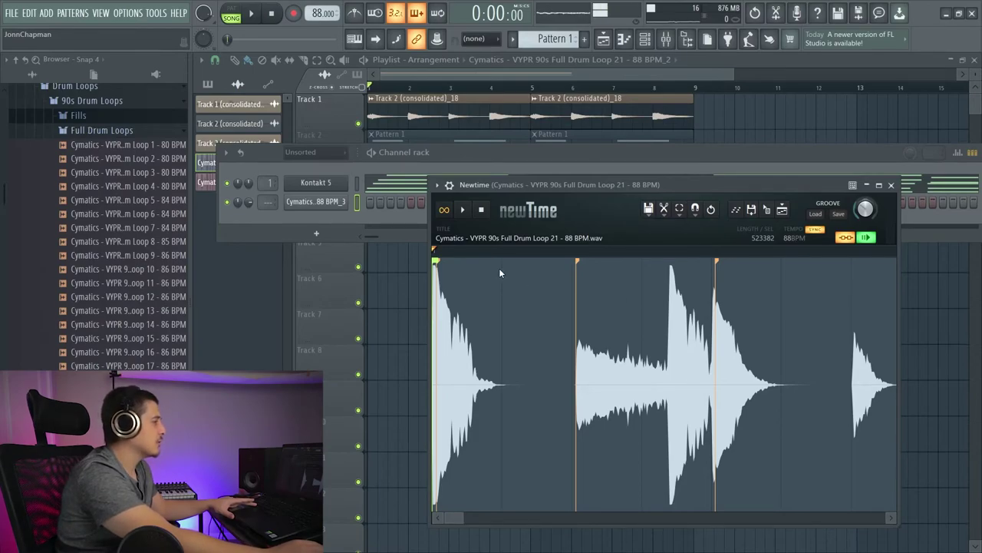
- Play the loop, comparing the original playback with Newtime's retimed version
key(space)
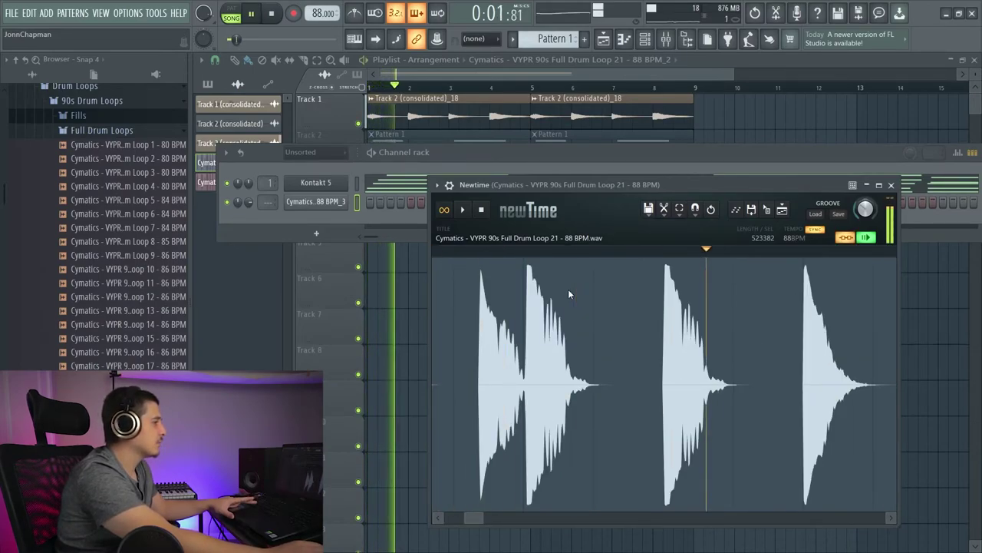
key(space)
click(846, 237)
key(space)
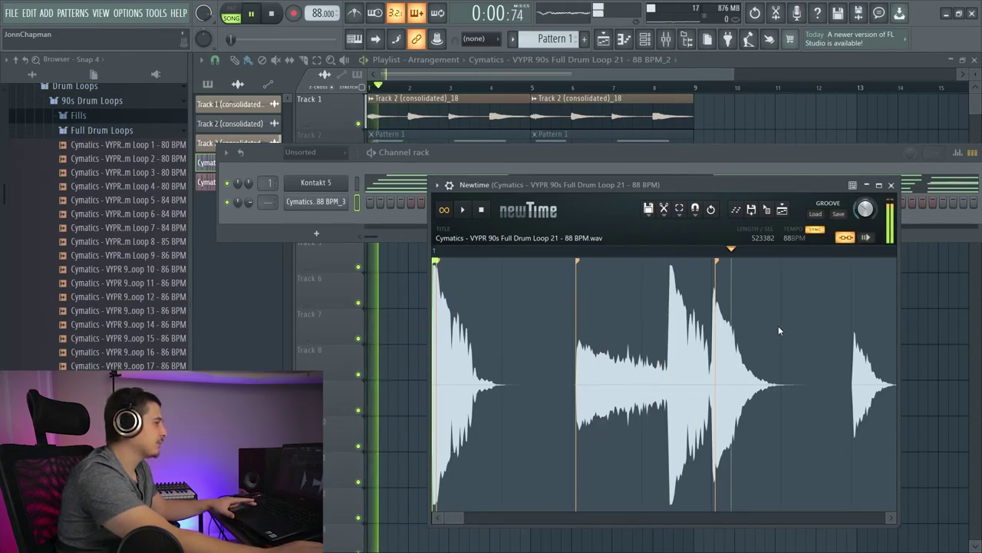
click(865, 237)
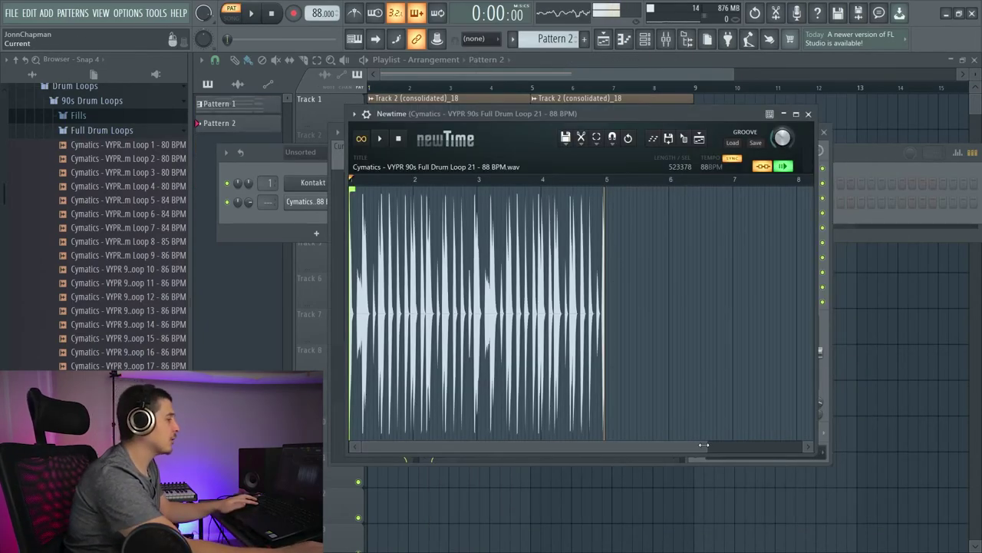
- Add slice markers at a drum hit and just before beat 2, moving the downbeat onto the slice
drag(706, 446, 484, 442)
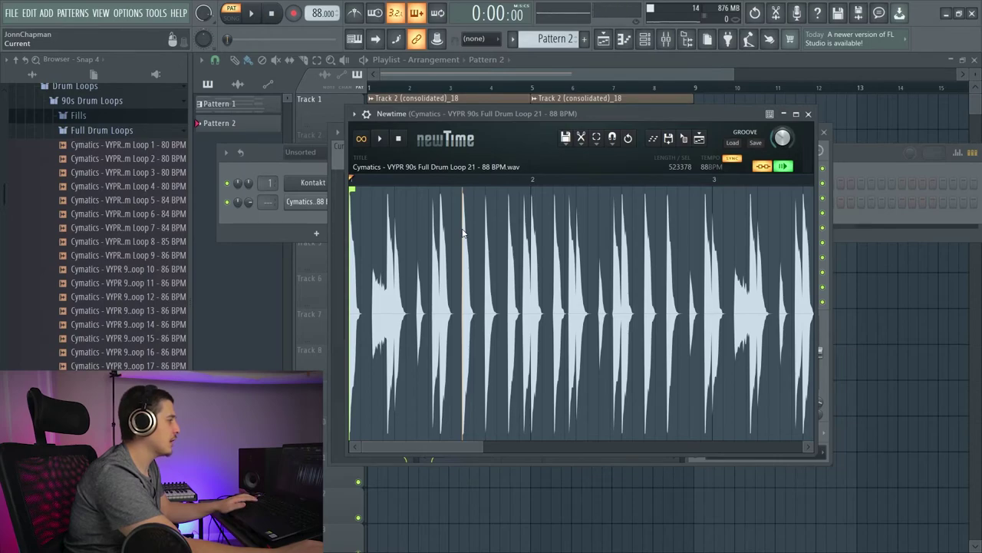
drag(463, 233, 460, 233)
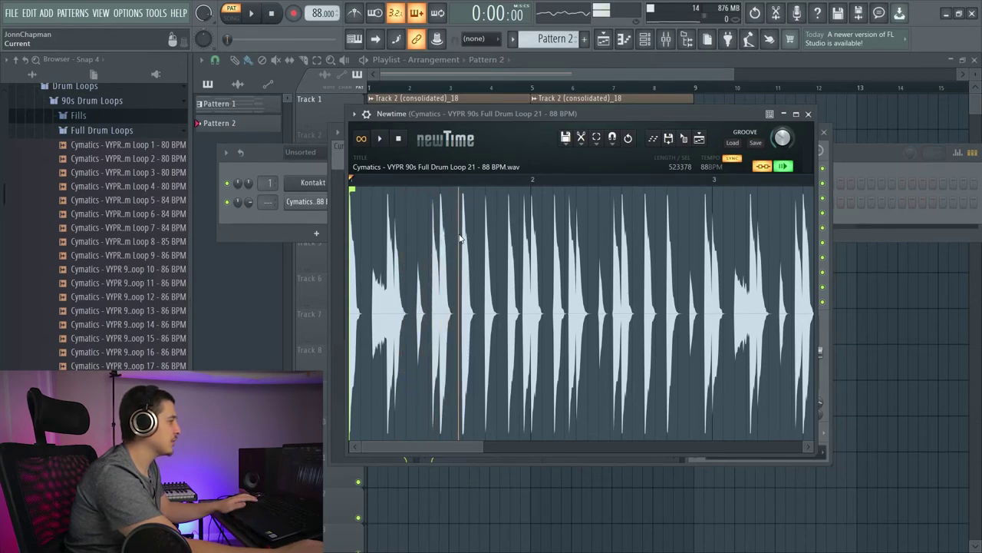
click(462, 239)
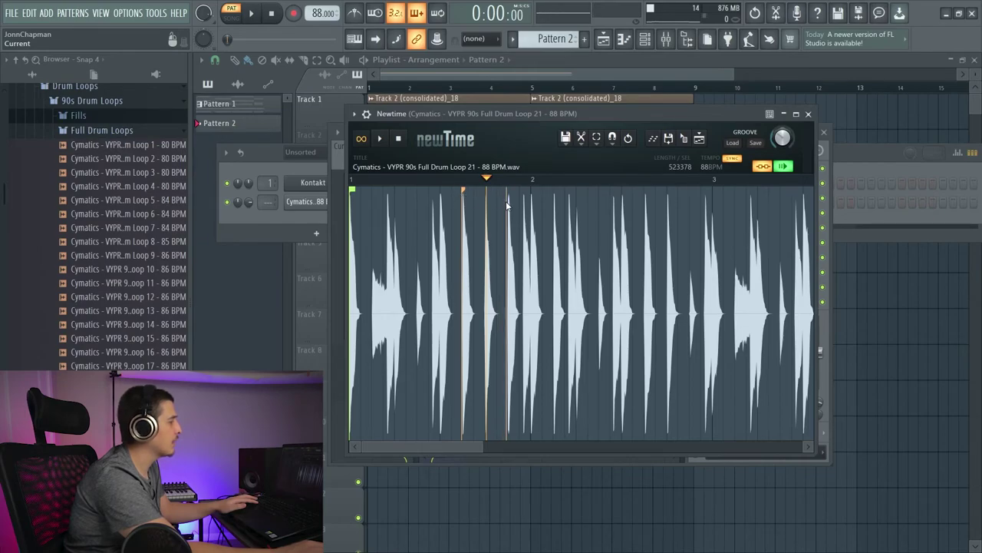
click(509, 208)
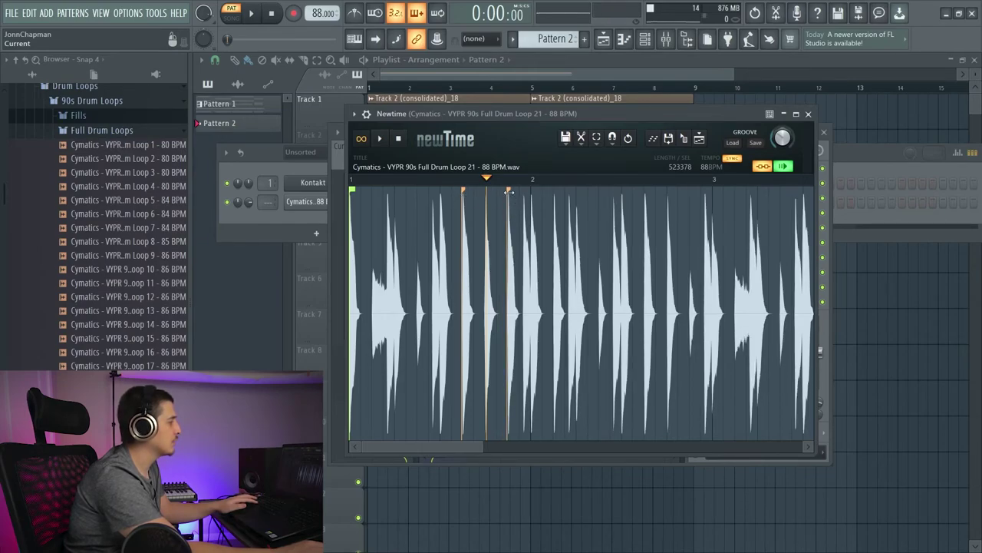
mouse_move(522, 215)
mouse_down()
mouse_move(531, 197)
mouse_move(521, 200)
mouse_up()
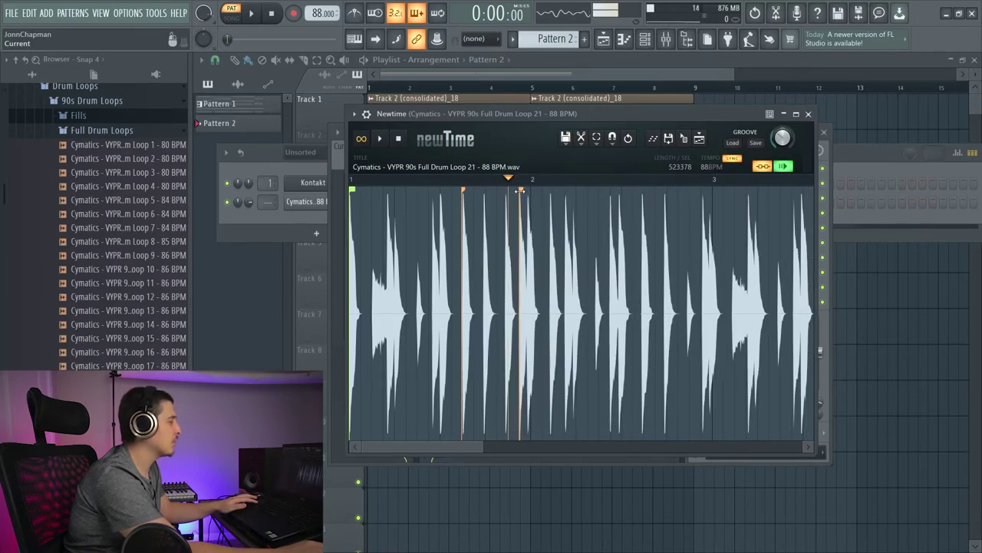
click(520, 192)
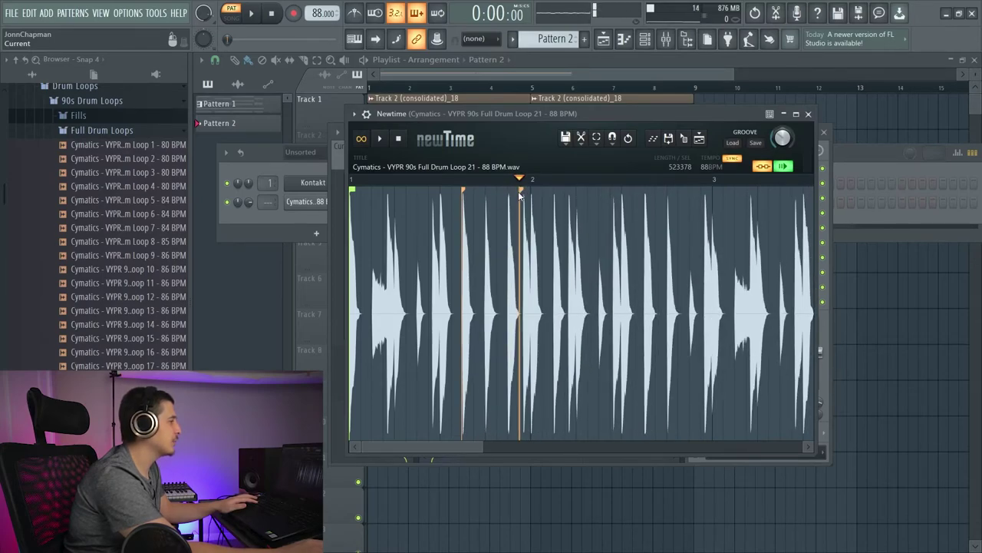
- Audition the new slice against the start of the loop
click(462, 189)
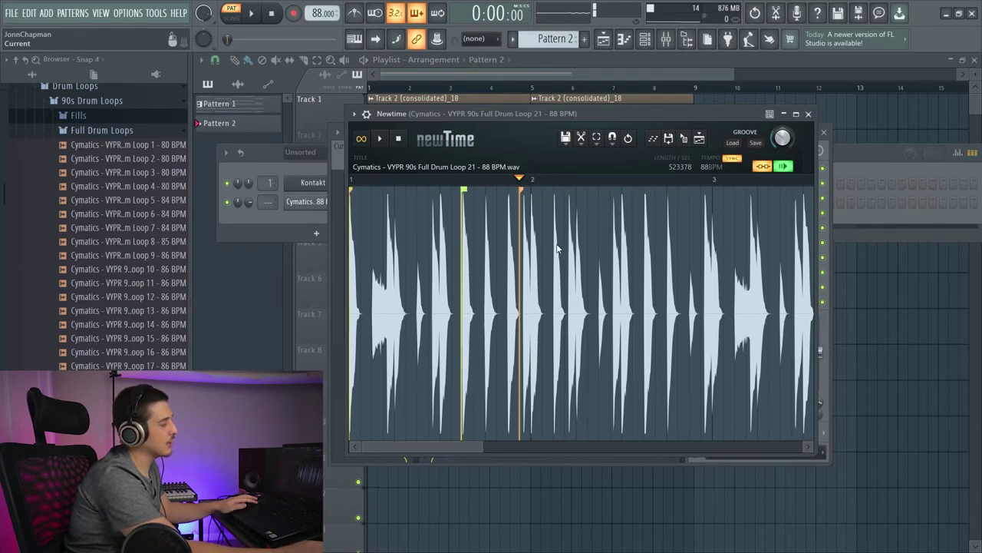
click(351, 192)
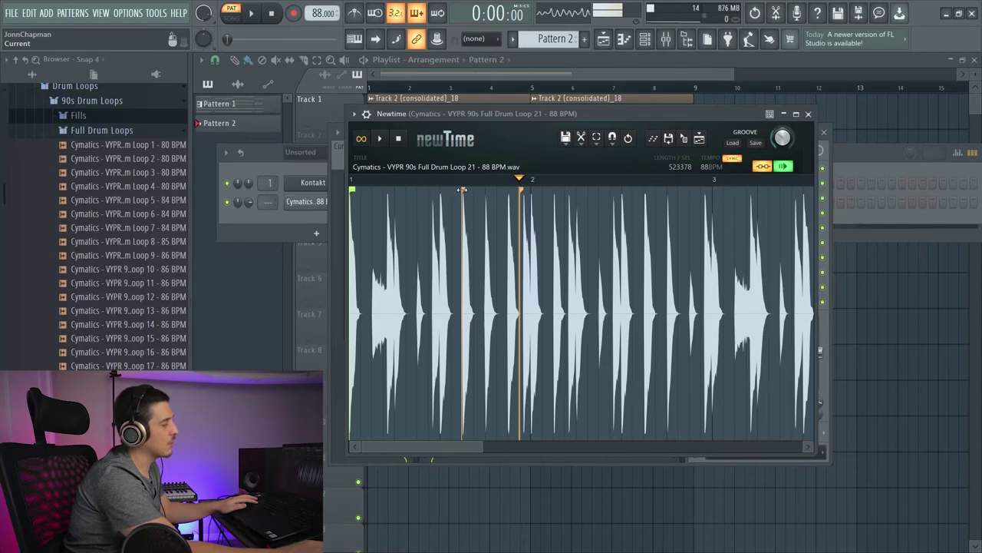
click(464, 190)
click(351, 189)
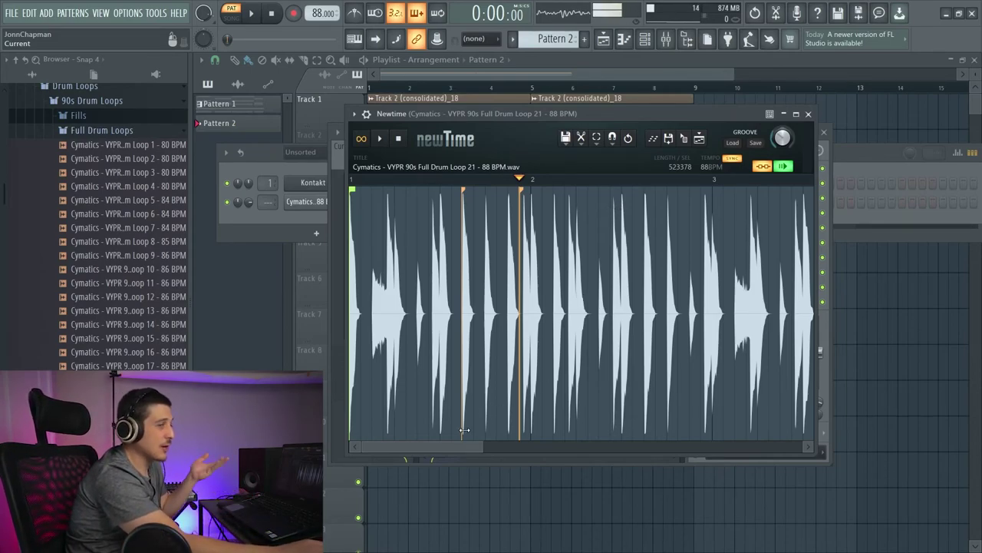
- Add slice markers on beats 4 and 3, nudging the beat 4 marker slightly later
drag(483, 448, 645, 436)
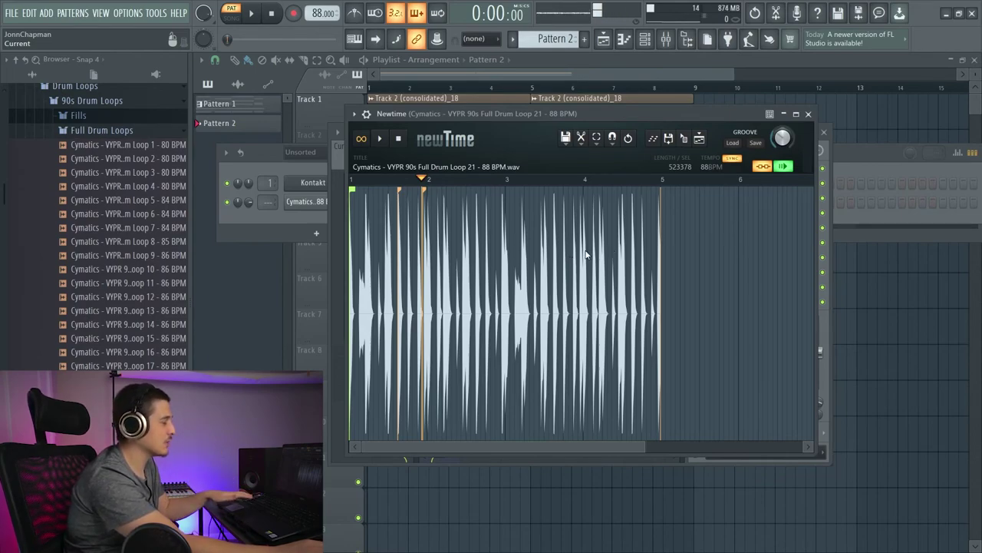
click(550, 248)
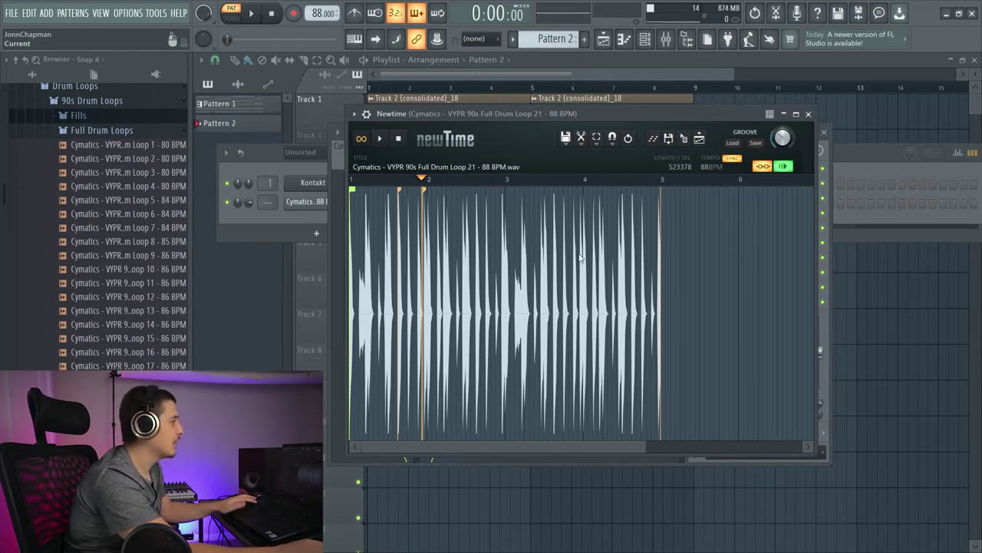
double_click(583, 244)
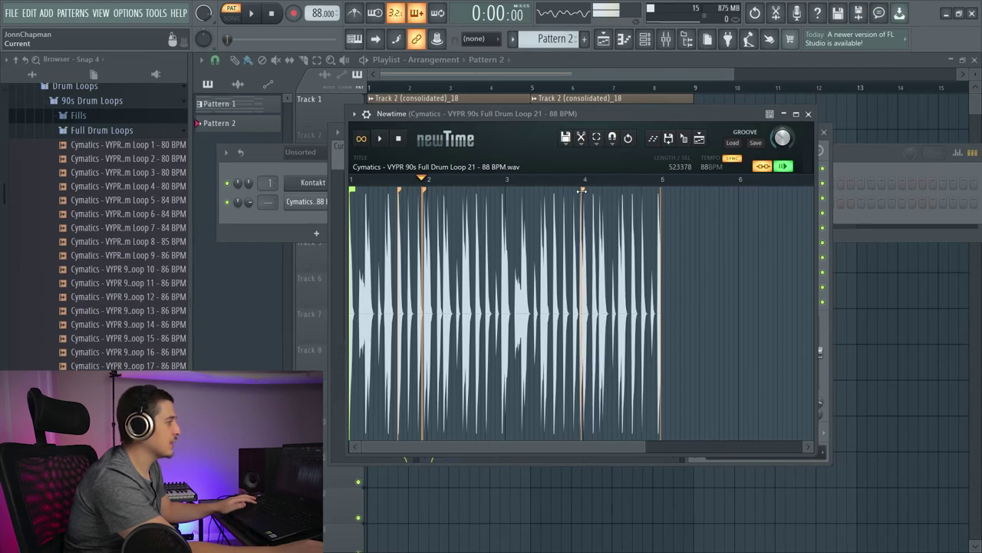
drag(583, 193, 585, 197)
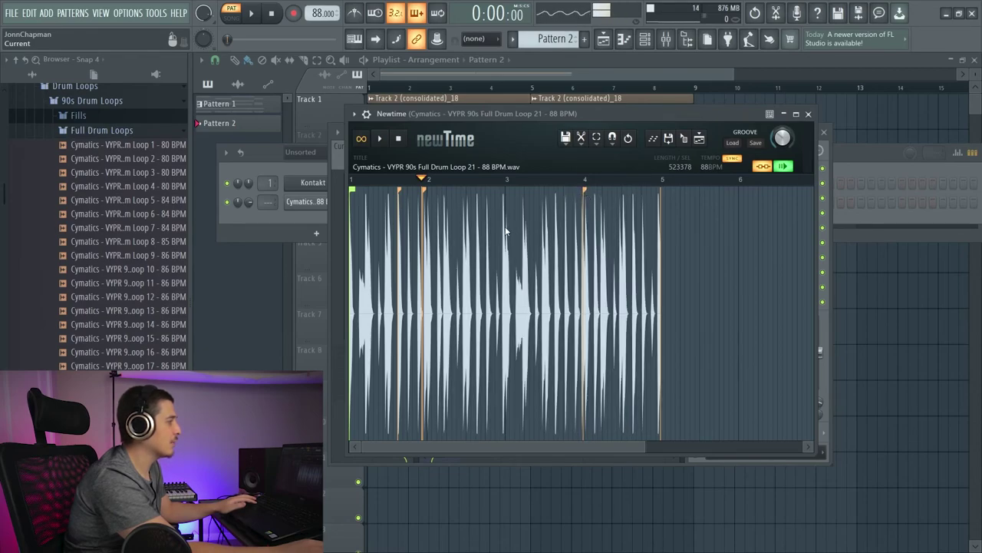
double_click(506, 230)
- Load a groove preset and set the Groove strength to 100%
click(737, 143)
click(772, 156)
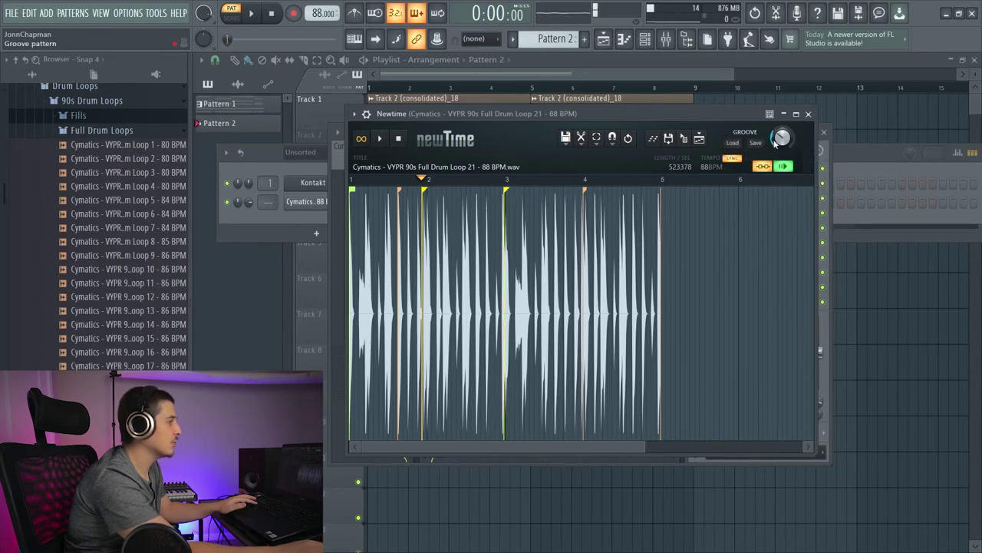
drag(782, 137, 782, 177)
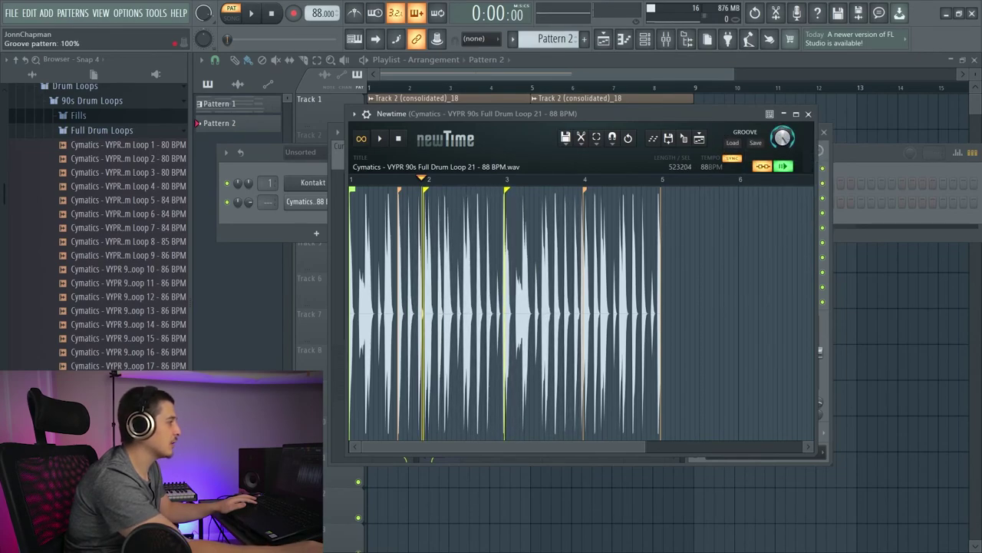